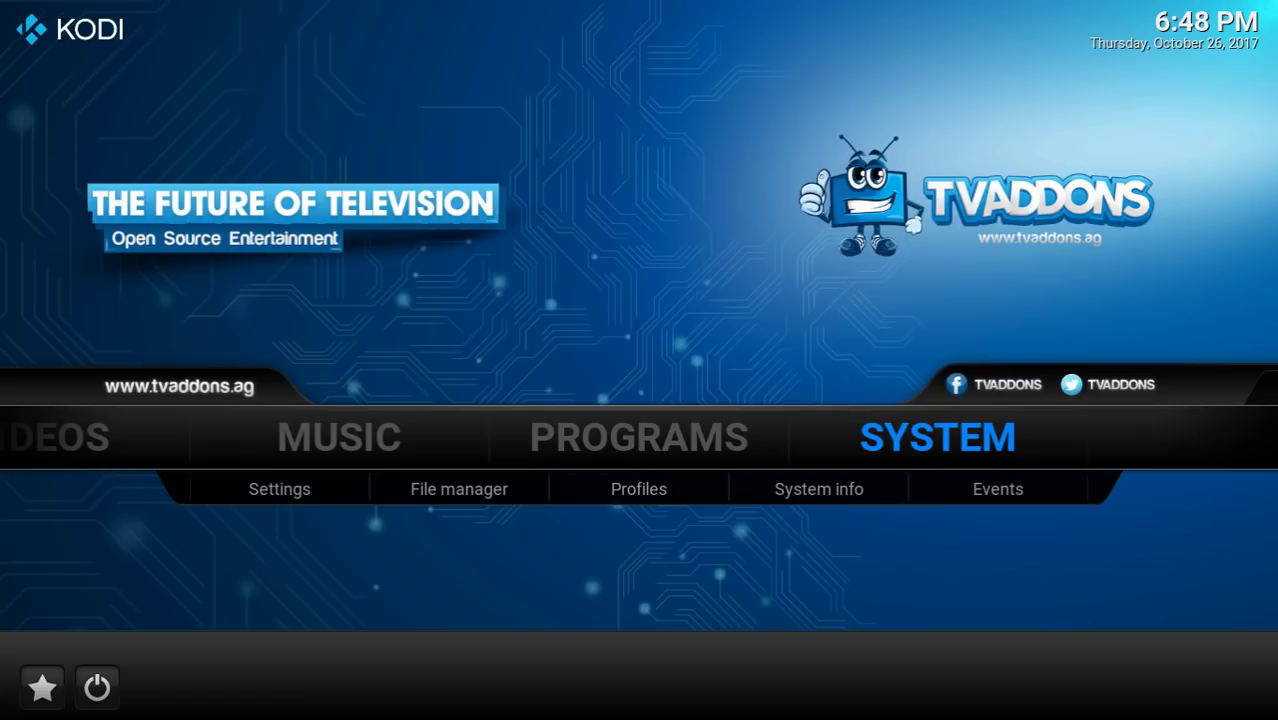
Go to SYSTEM > File manager and choose Add source in pane A.
{"action": "key", "text": "Down"}
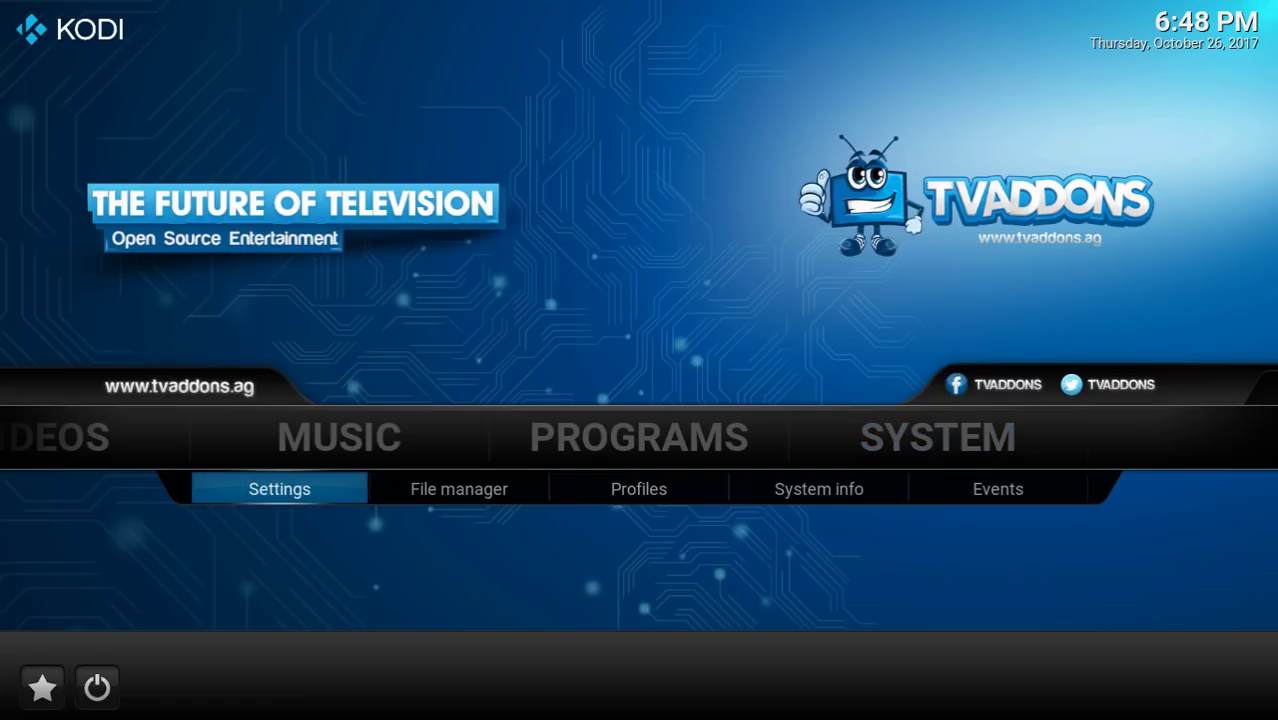
{"action": "key", "text": "Right"}
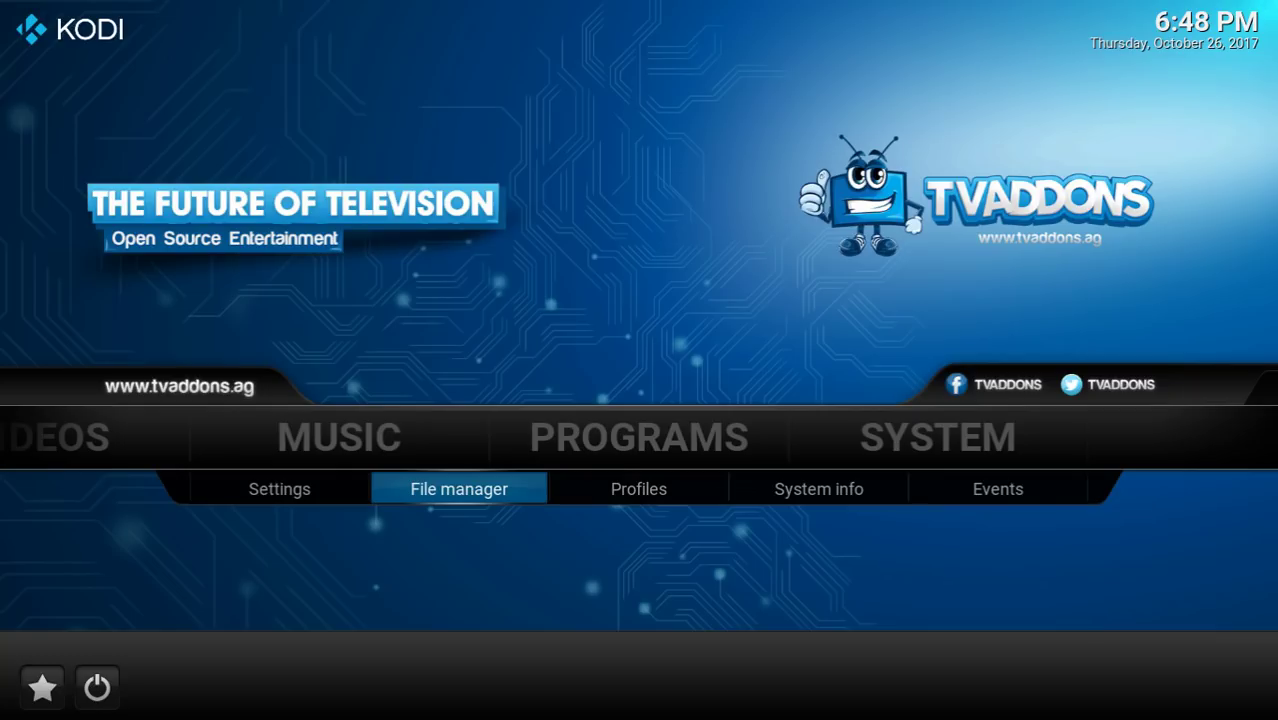
{"action": "key", "text": "Return"}
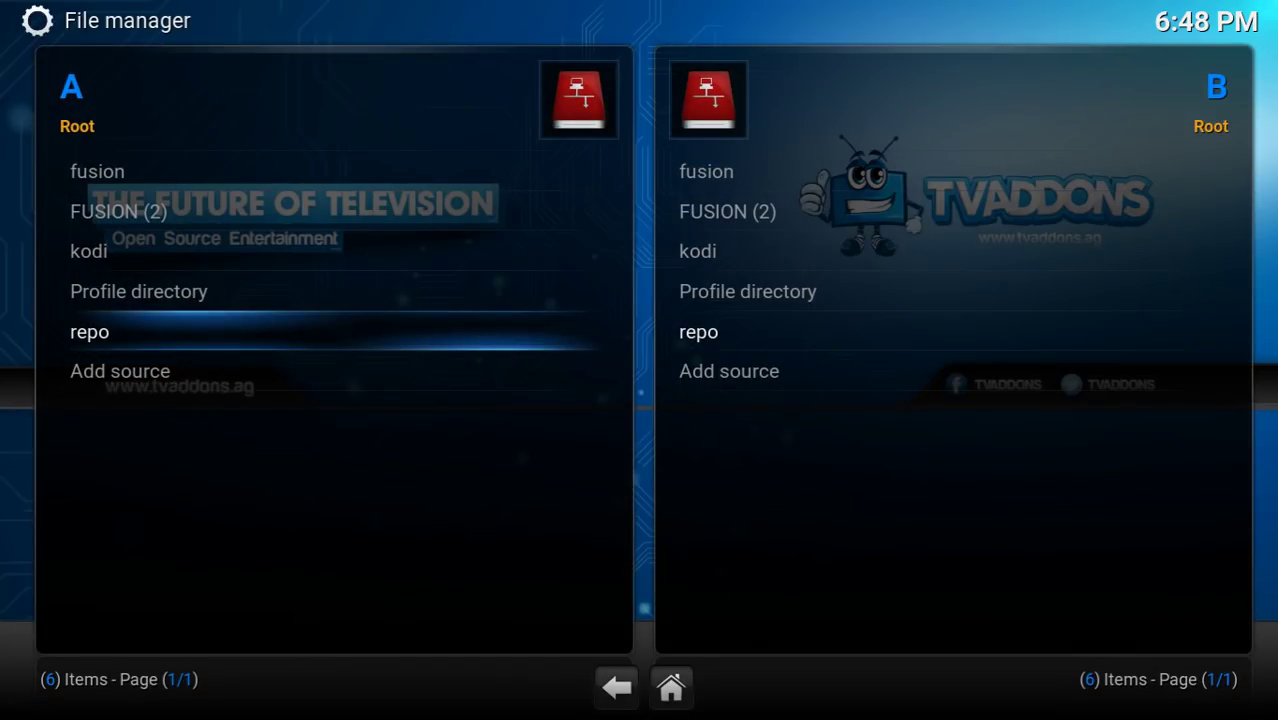
{"action": "key", "text": "Down"}
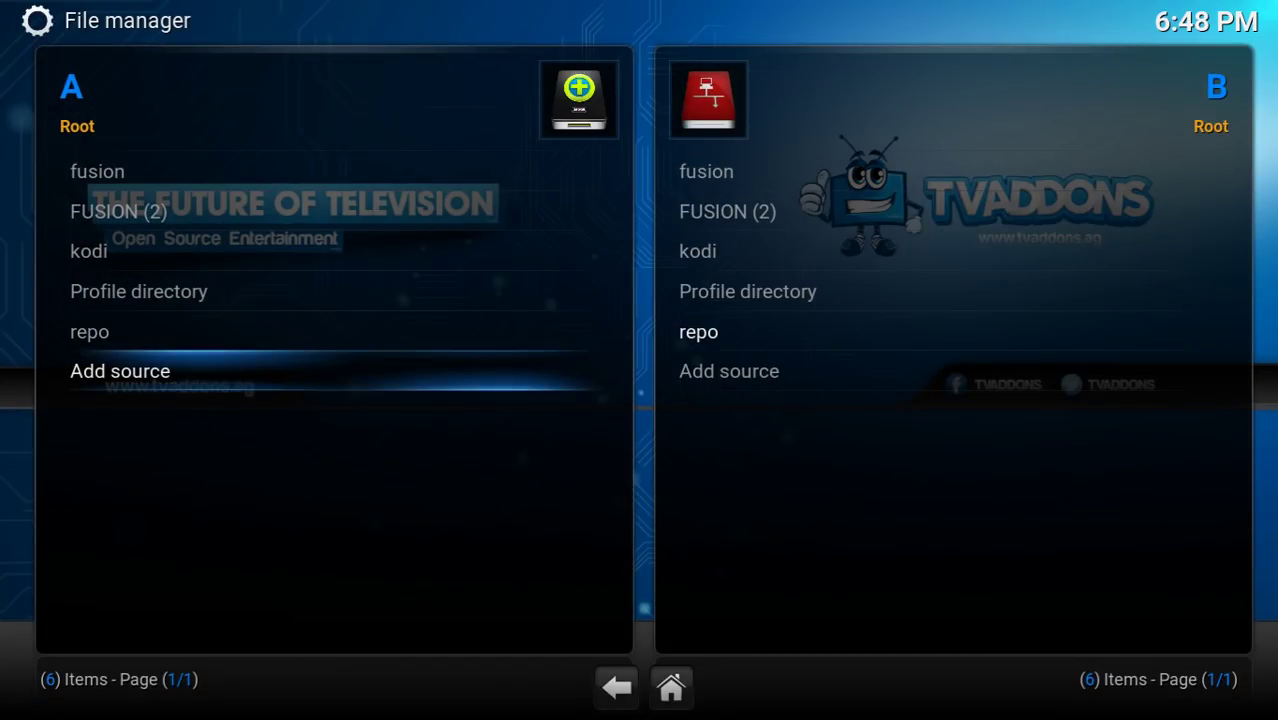
{"action": "key", "text": "Return"}
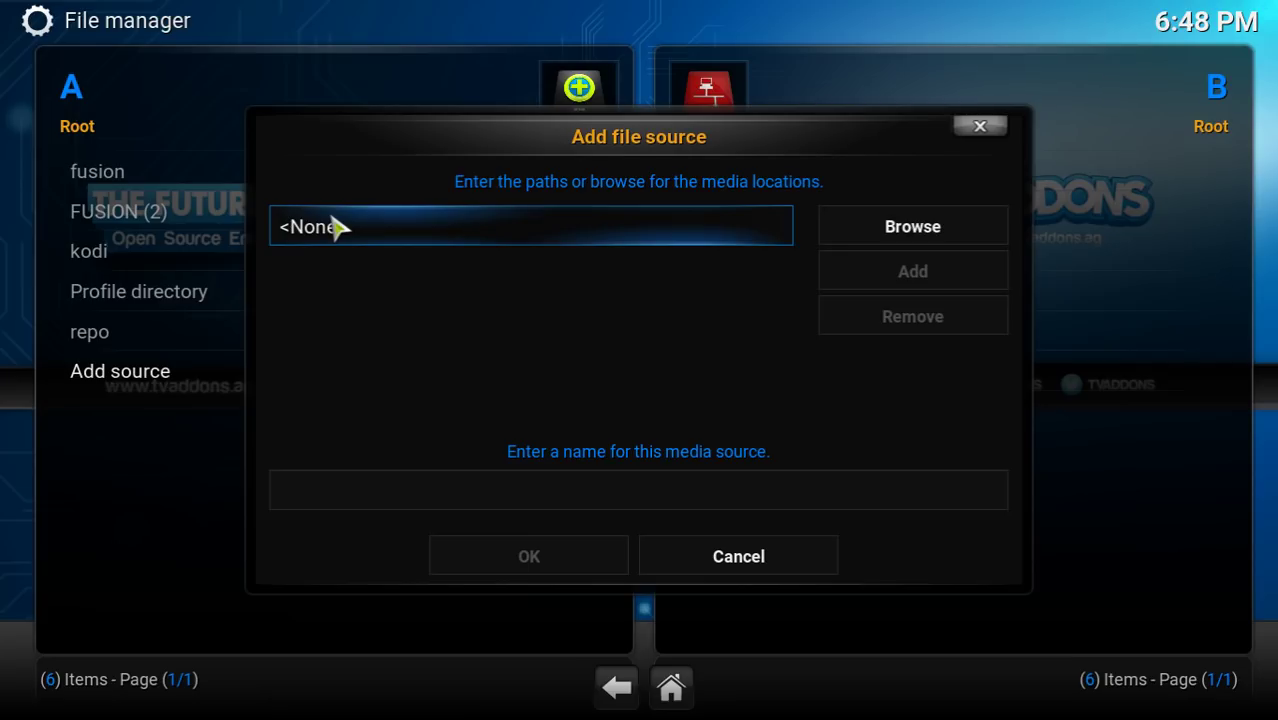
{"action": "left_click", "coordinate": [362, 231]}
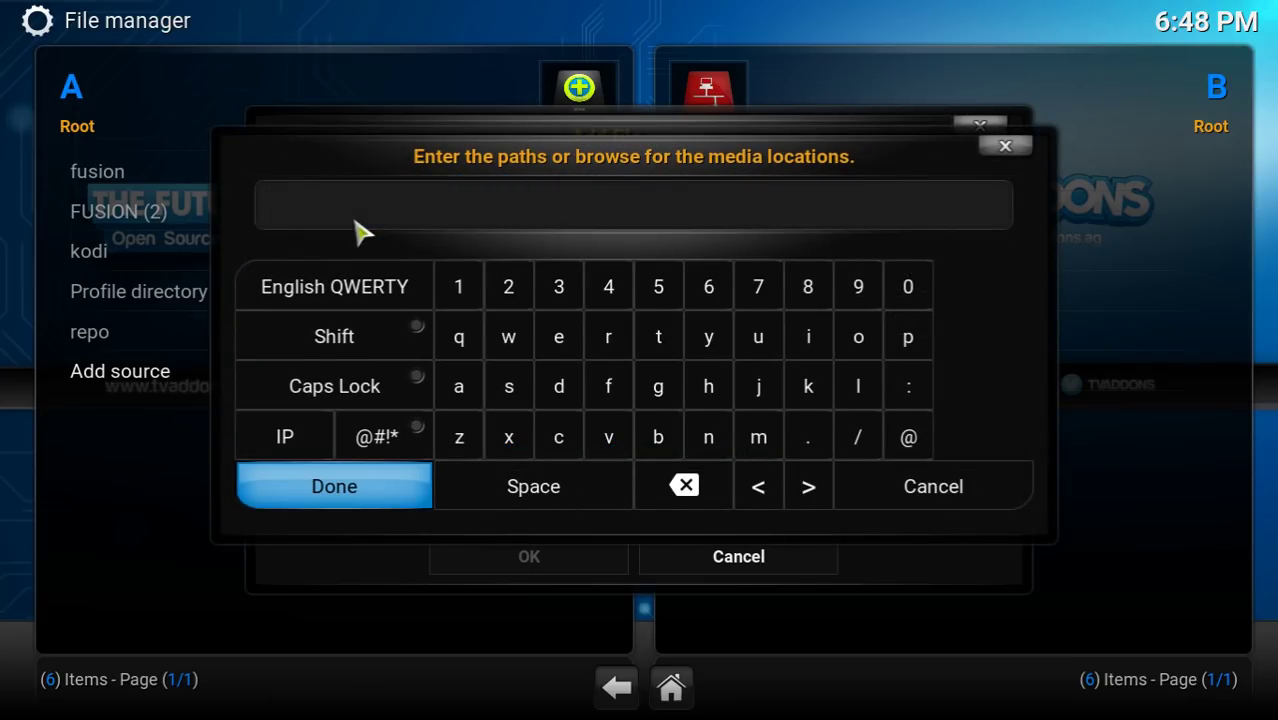
{"action": "type", "text": "http://topt"}
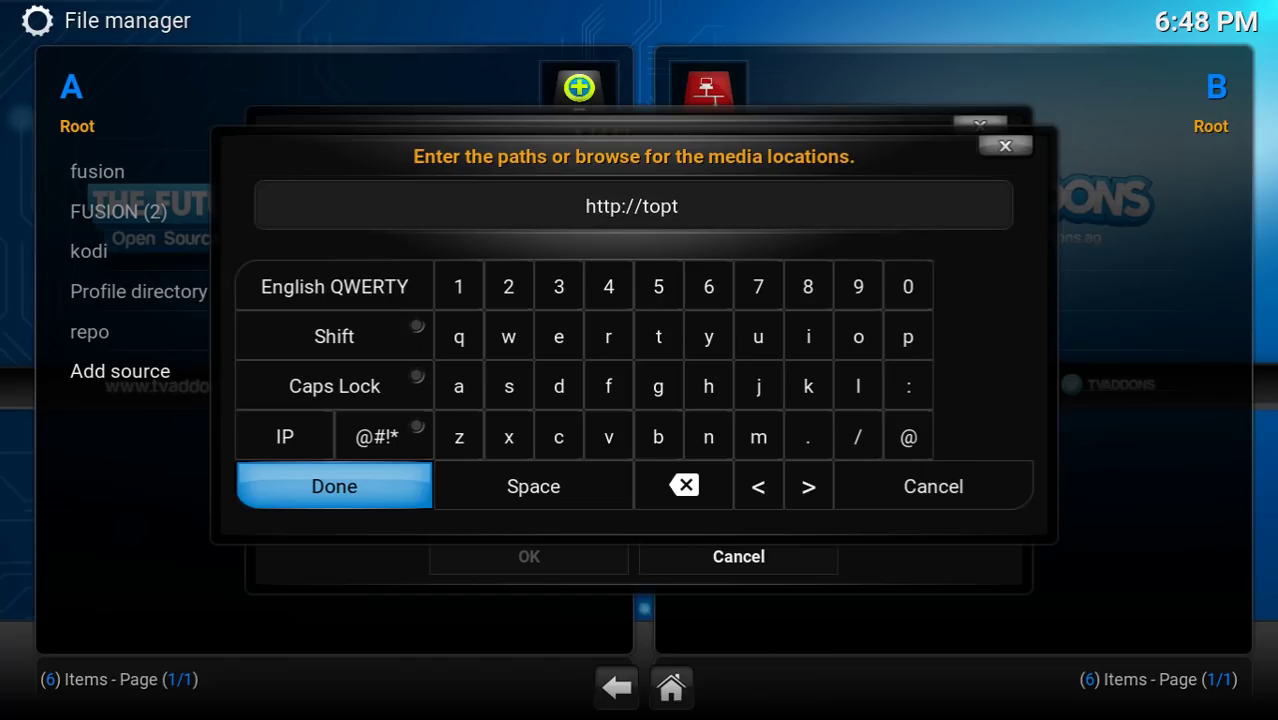
{"action": "type", "text": "uto"}
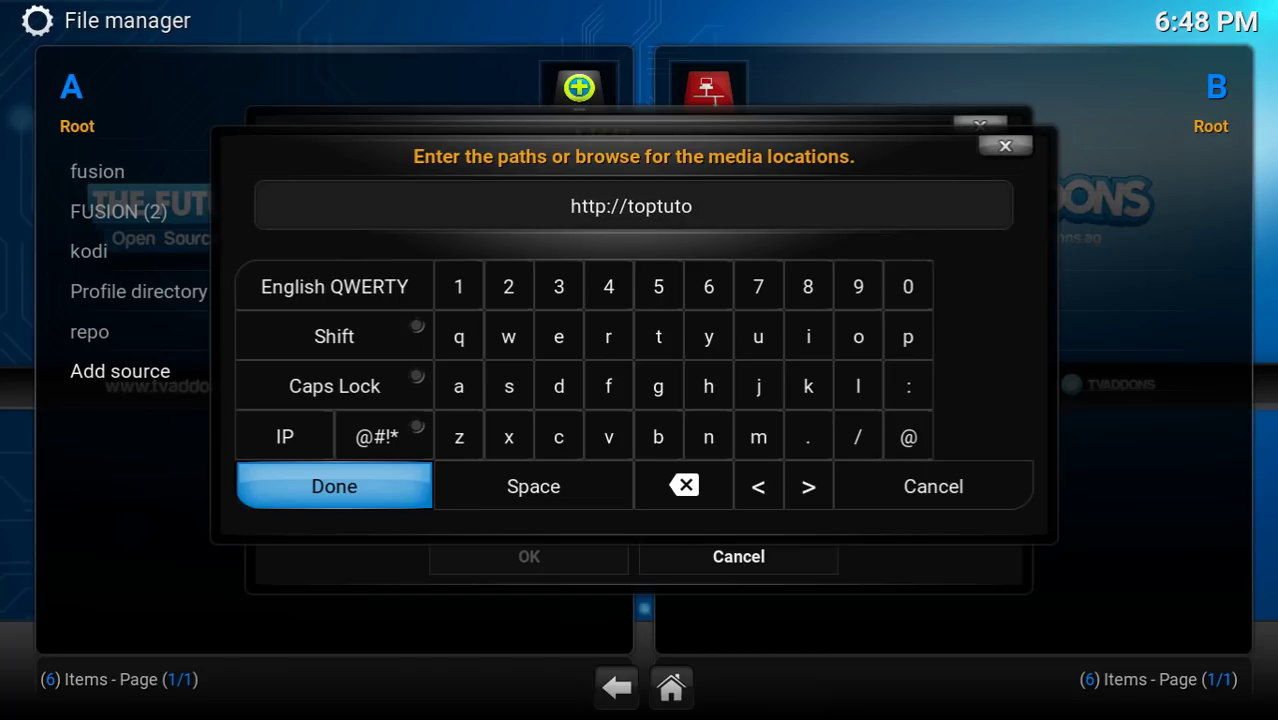
{"action": "type", "text": "rial"}
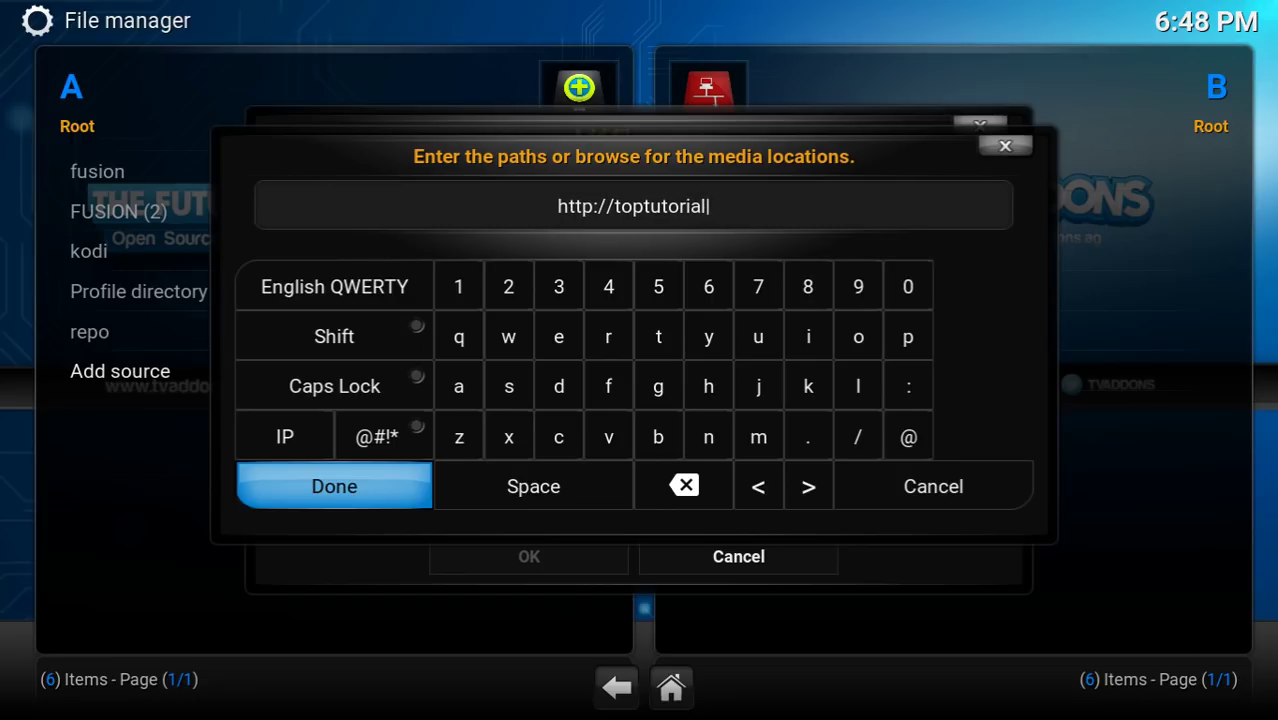
{"action": "type", "text": "sr"}
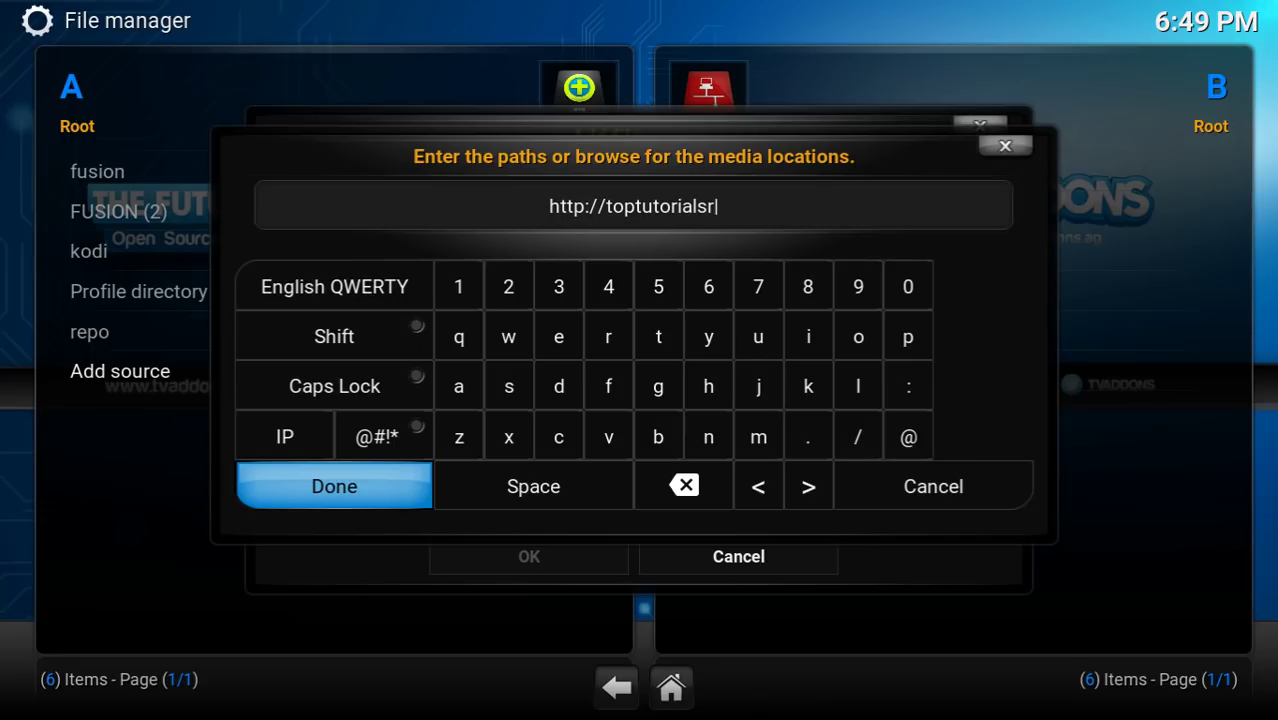
{"action": "type", "text": "epo"}
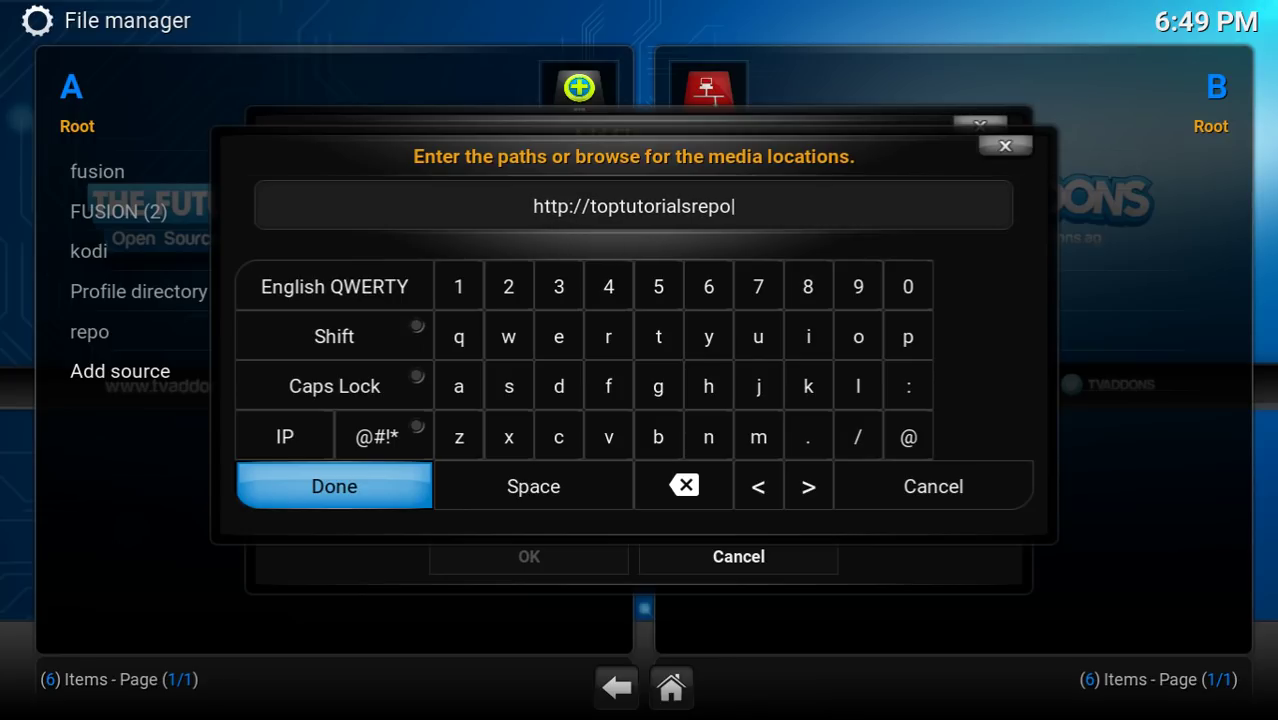
{"action": "type", "text": ".co"}
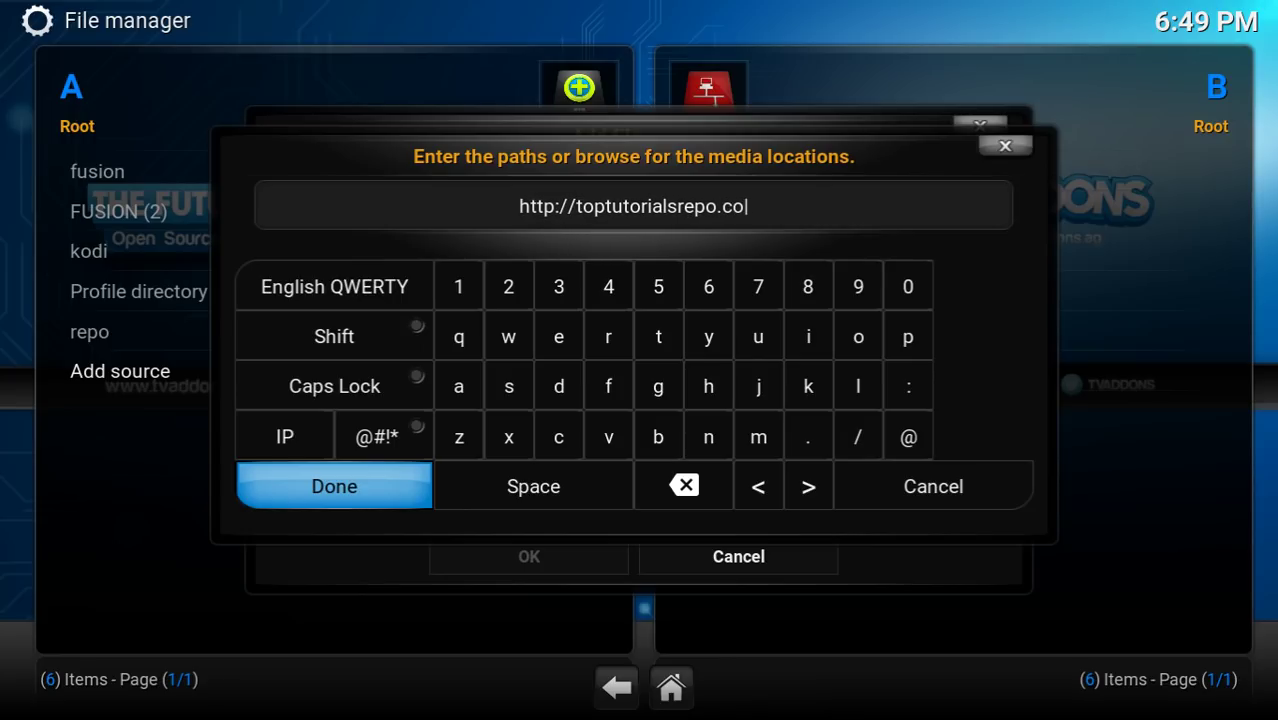
{"action": "type", "text": ".u"}
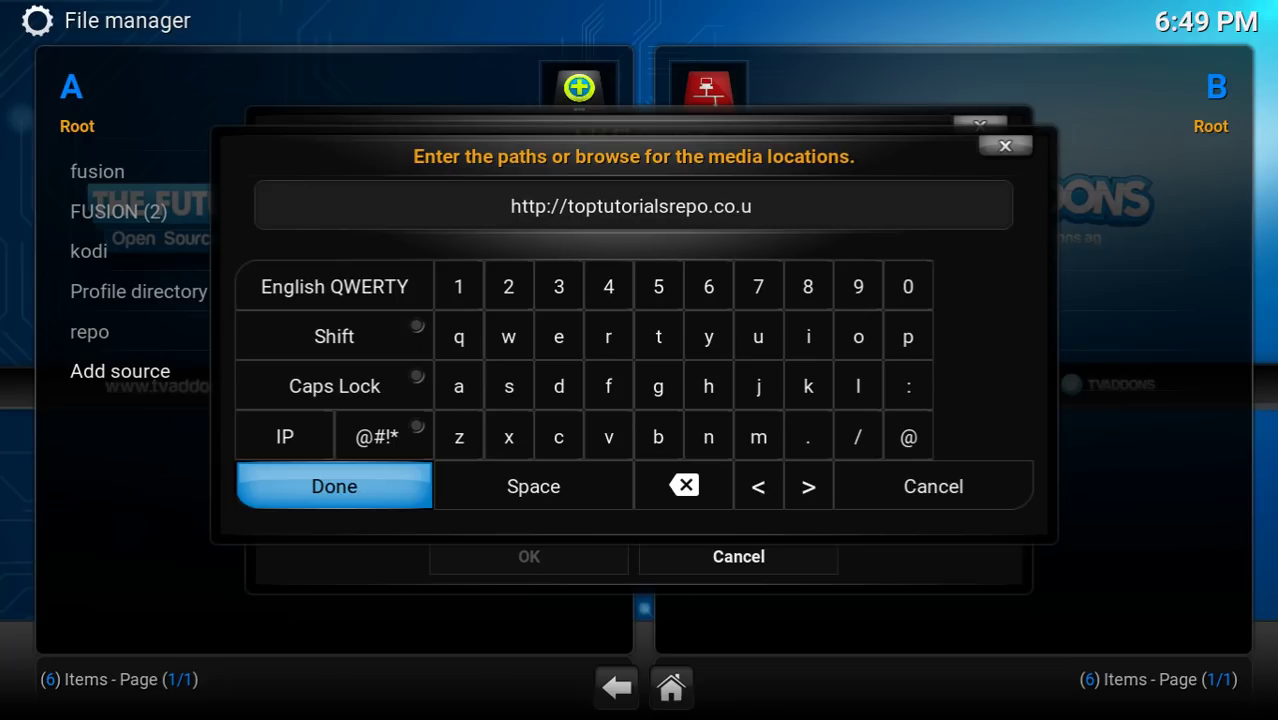
{"action": "type", "text": "k/"}
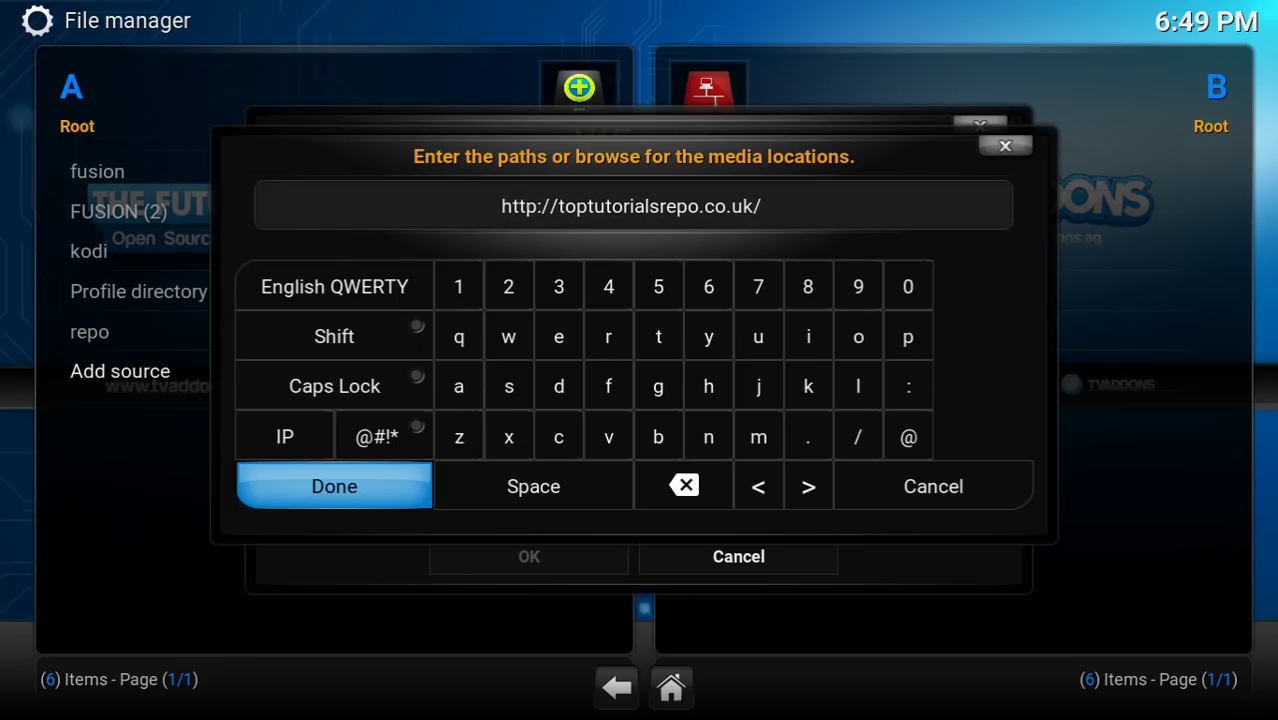
{"action": "type", "text": "kodi/"}
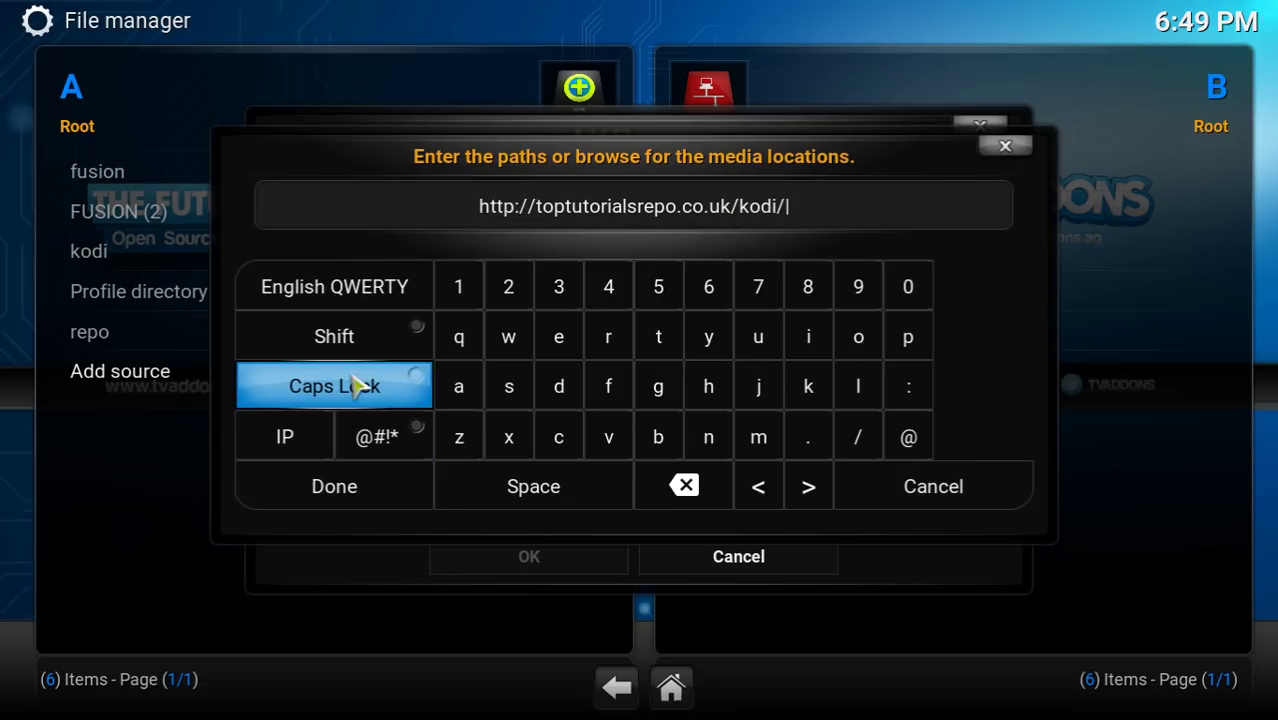
{"action": "left_click", "coordinate": [368, 490]}
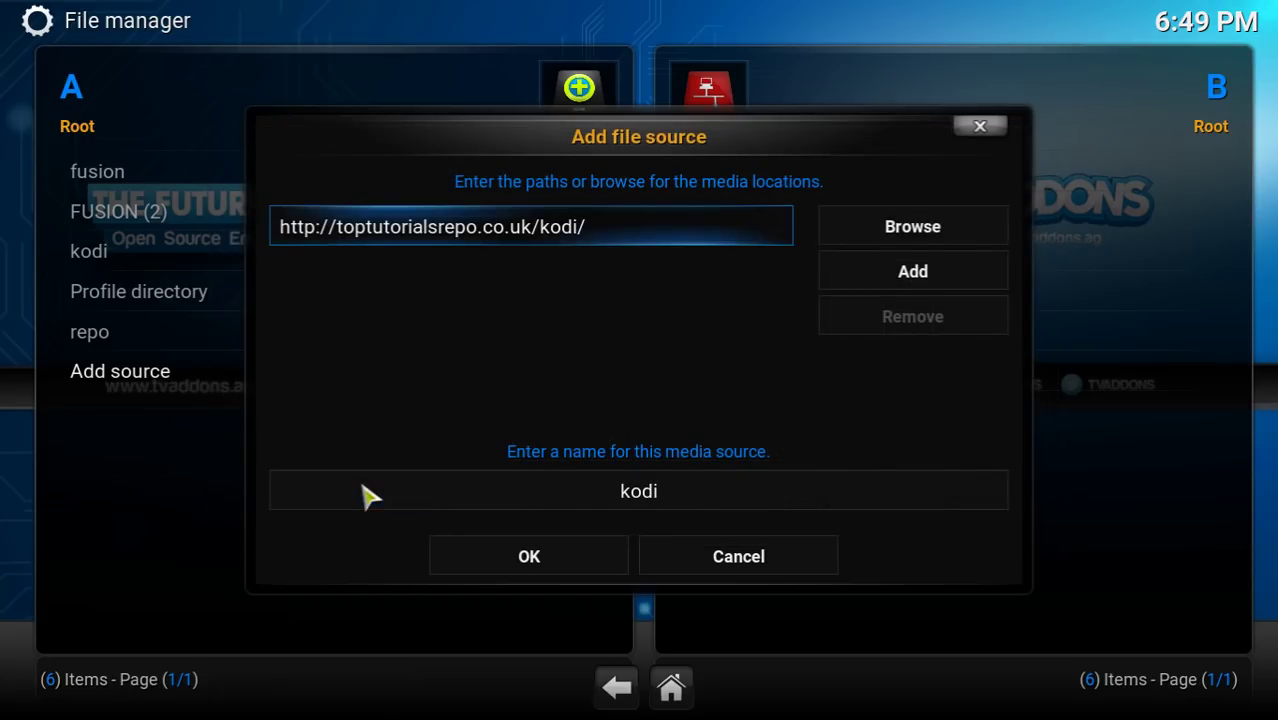
Replace the default source name 'kodi' with 'toptut'.
{"action": "left_click", "coordinate": [468, 502]}
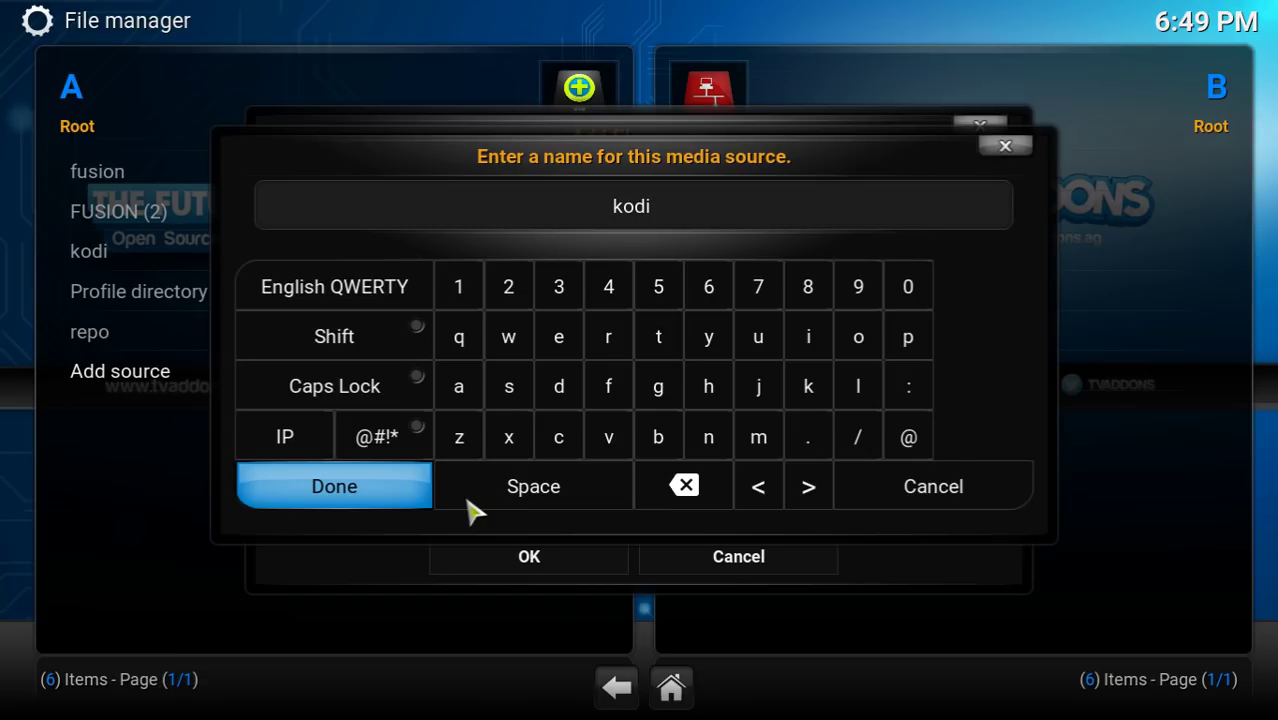
{"action": "key", "text": "BackSpace"}
{"action": "key", "text": "BackSpace"}
{"action": "key", "text": "BackSpace"}
{"action": "key", "text": "BackSpace"}
{"action": "type", "text": "toptut"}
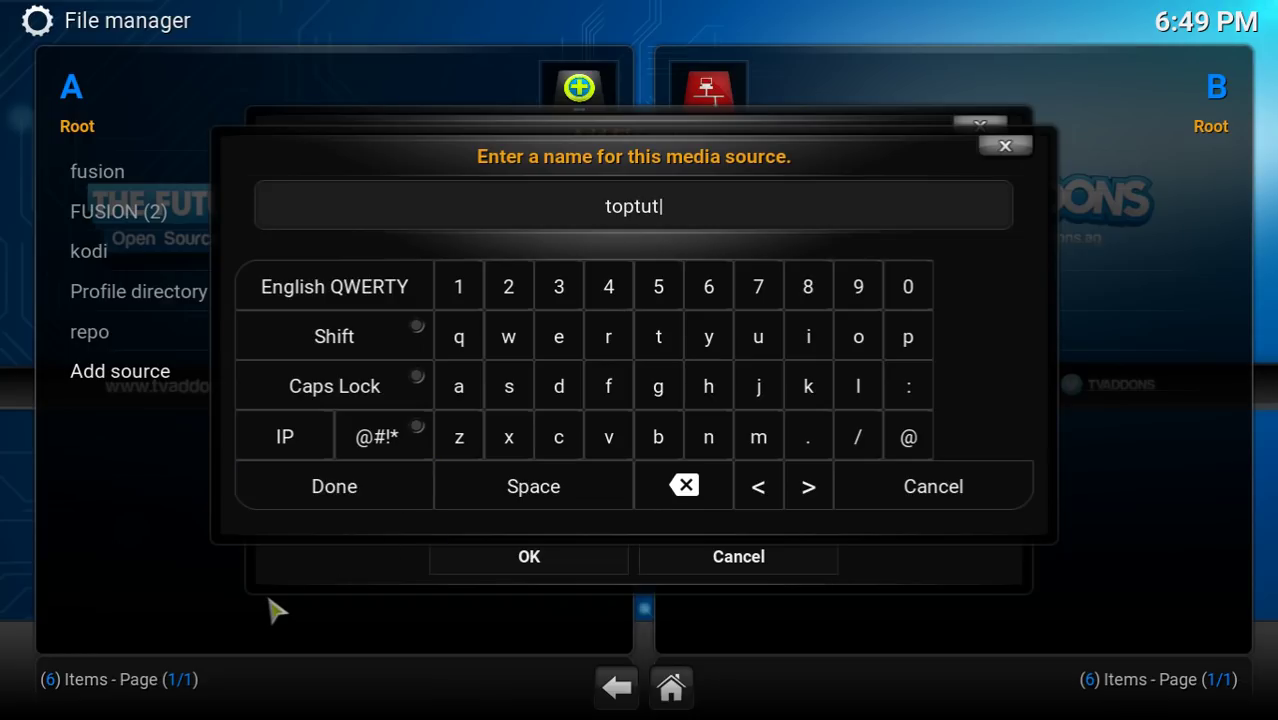
{"action": "left_click", "coordinate": [318, 510]}
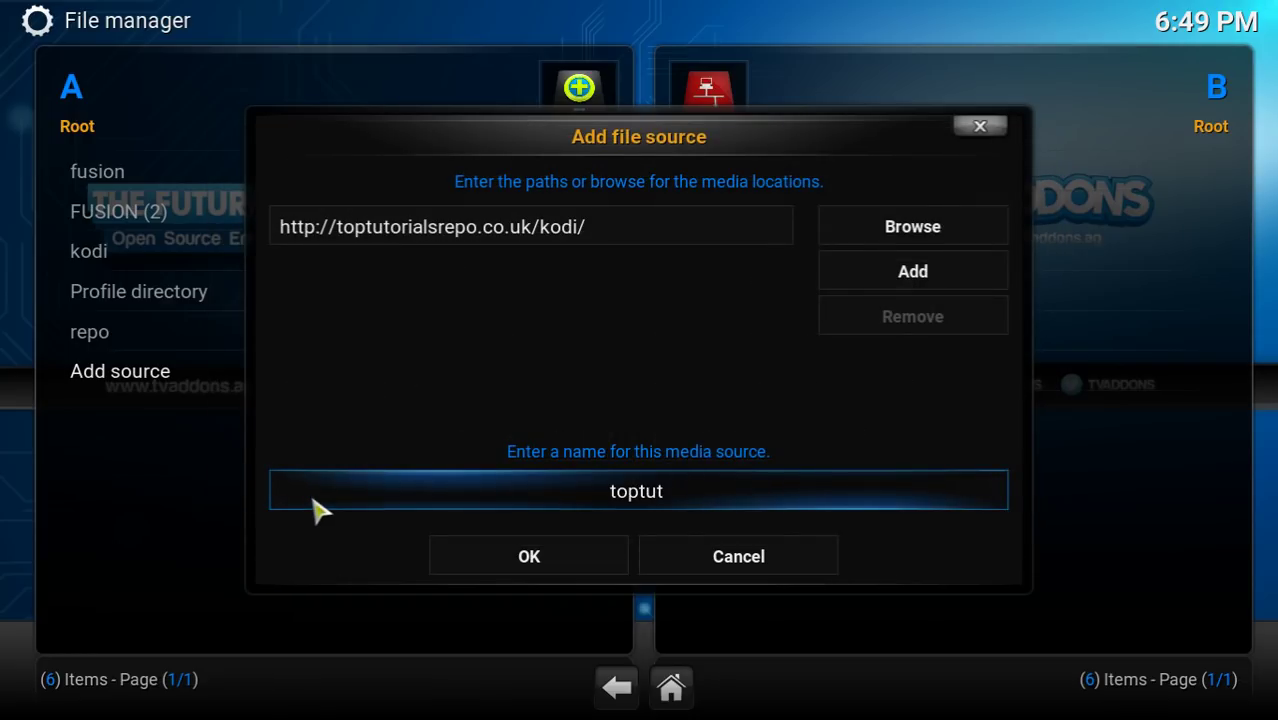
Save the toptut source and open the Add-on browser from Settings.
{"action": "left_click", "coordinate": [502, 574]}
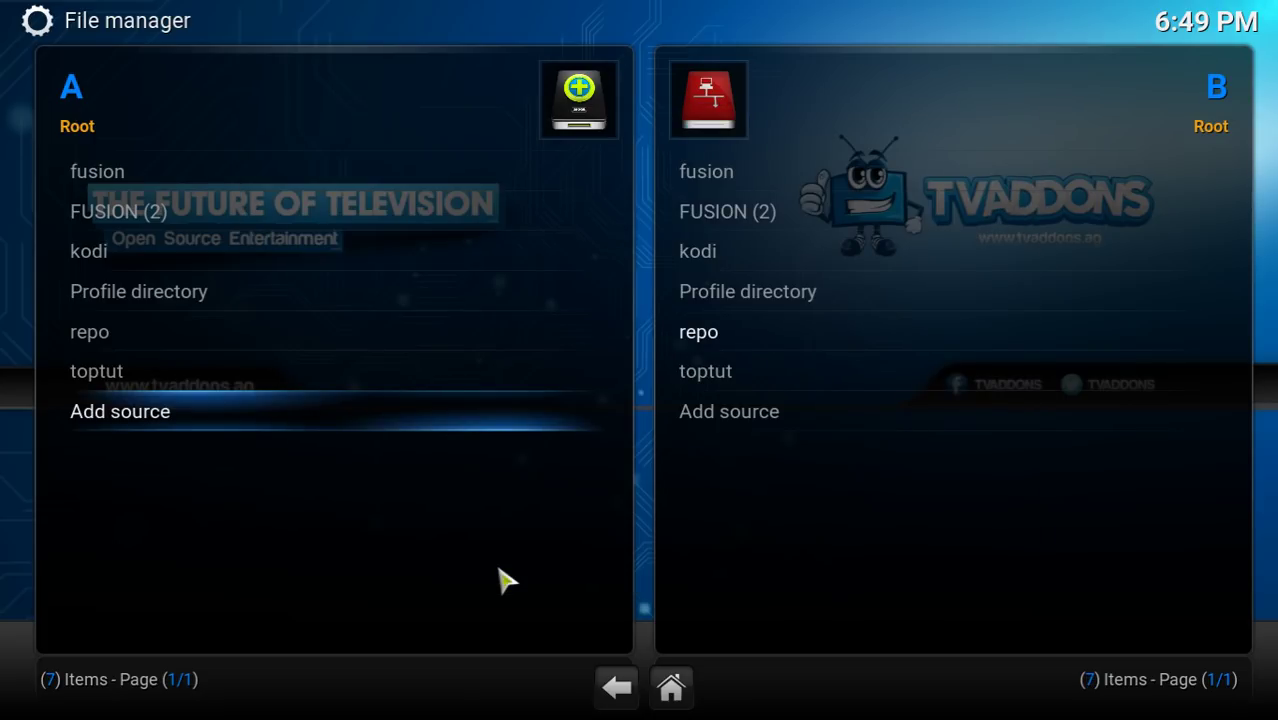
{"action": "key", "text": "Escape"}
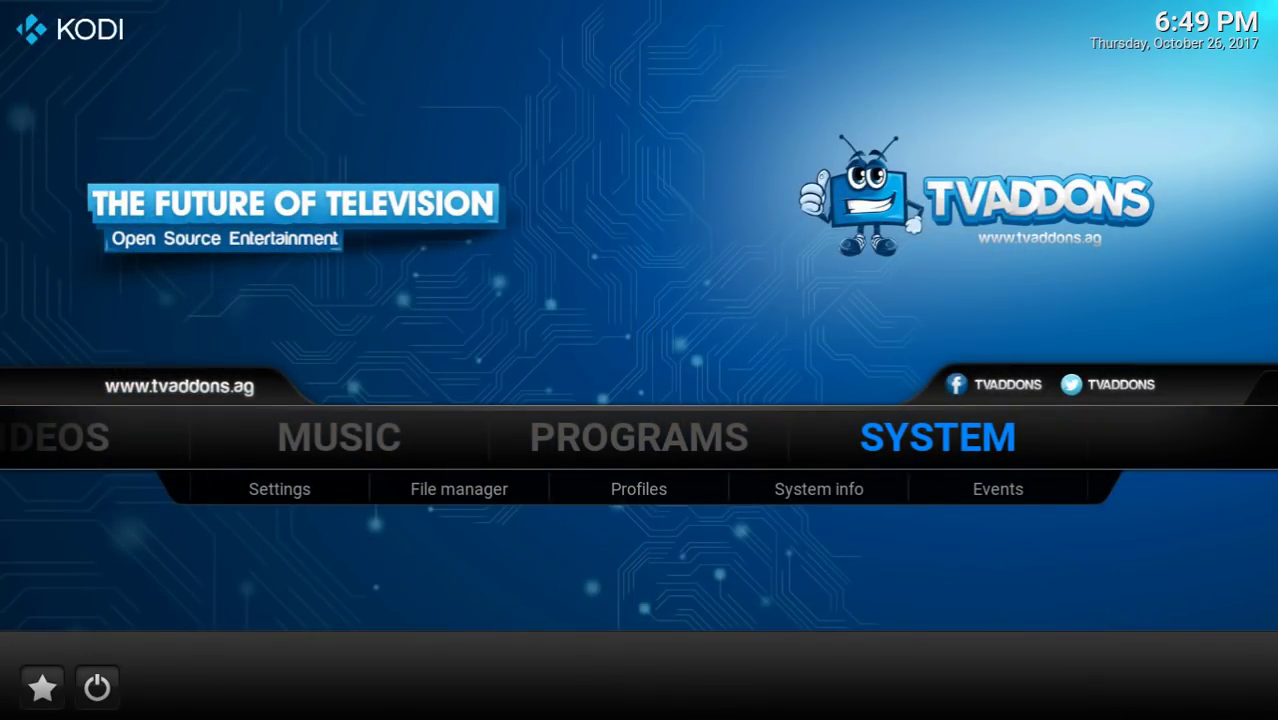
{"action": "left_click", "coordinate": [320, 498]}
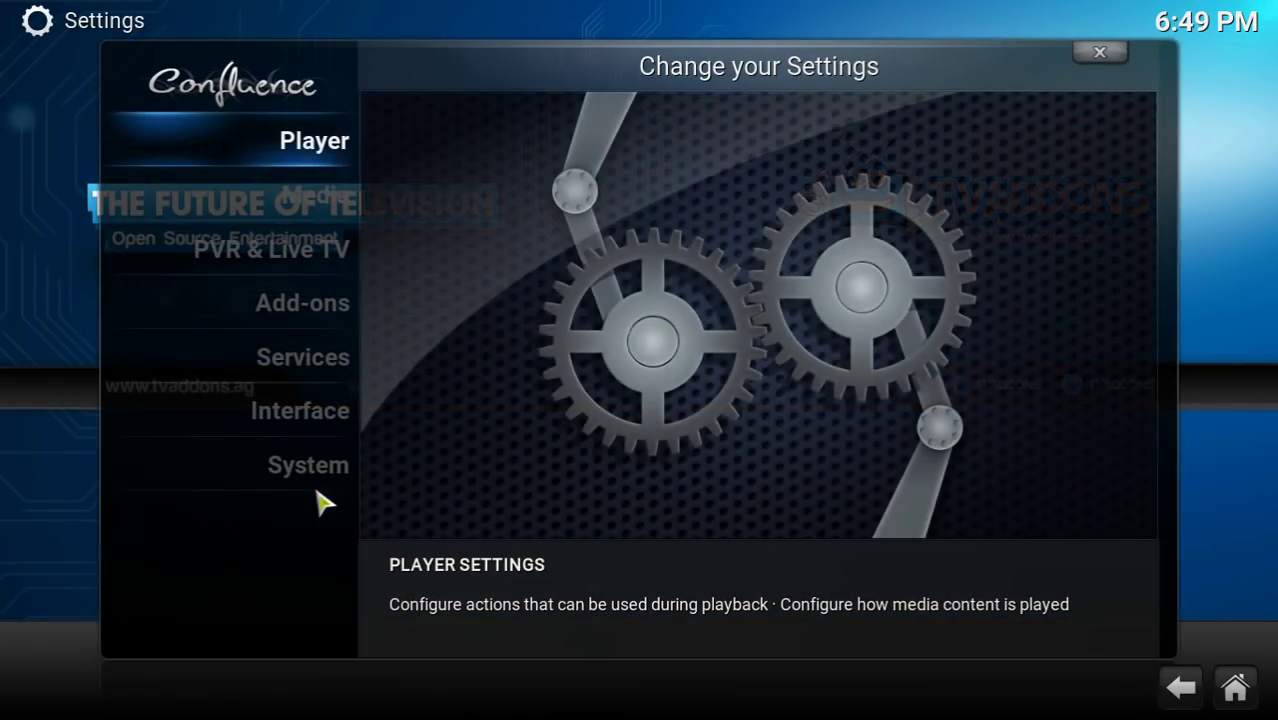
{"action": "key", "text": "Down"}
{"action": "key", "text": "Down"}
{"action": "key", "text": "Down"}
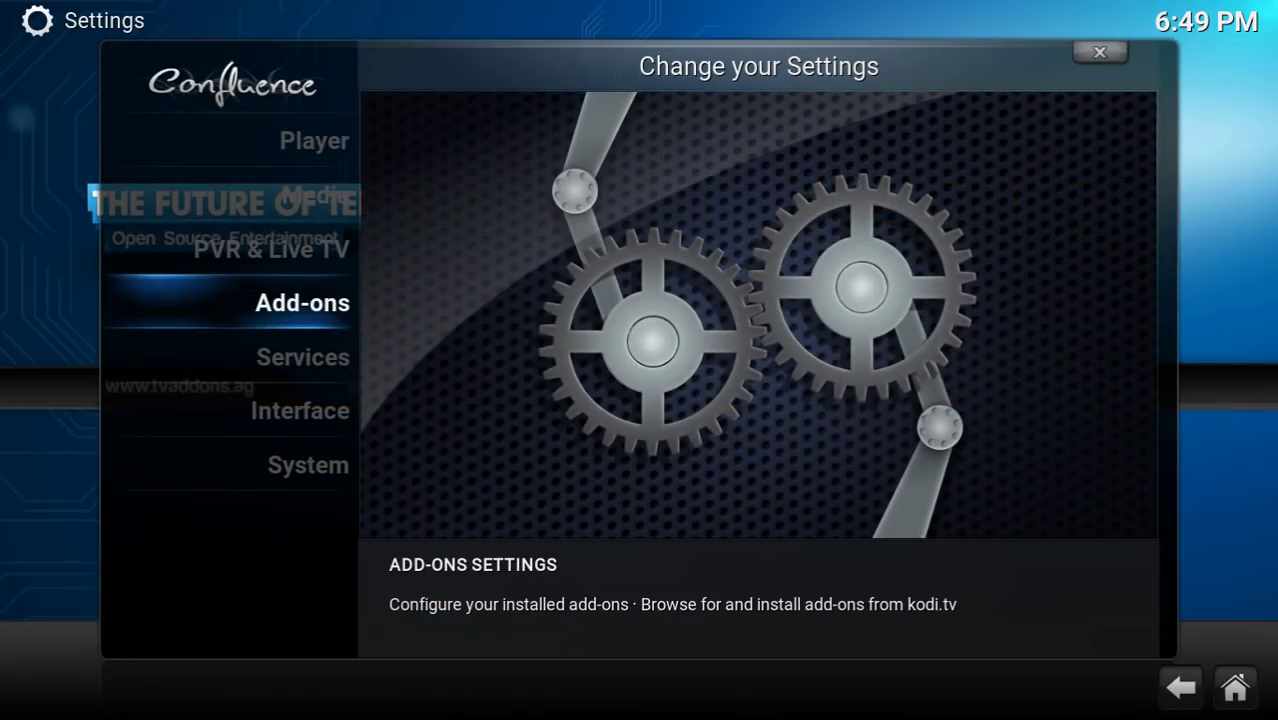
{"action": "key", "text": "Return"}
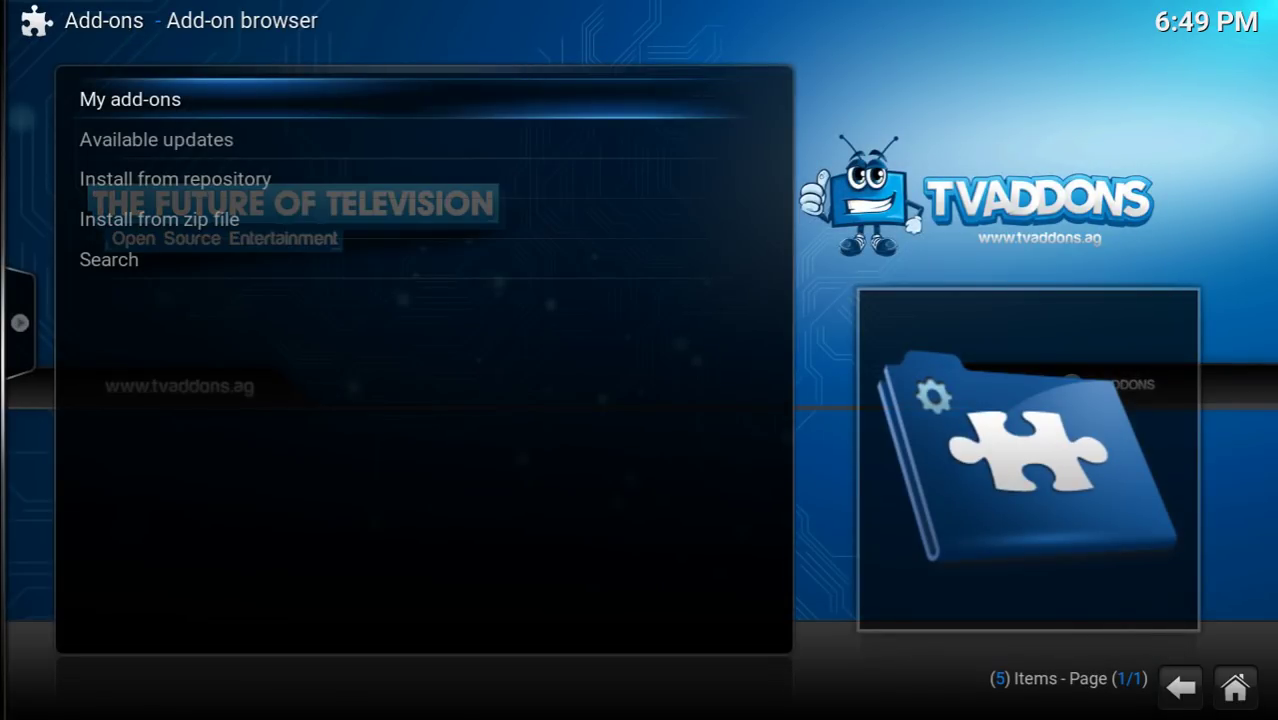
Install easyadvancedsettings.zip from the toptut source's Maintenance folder.
{"action": "left_click", "coordinate": [228, 218]}
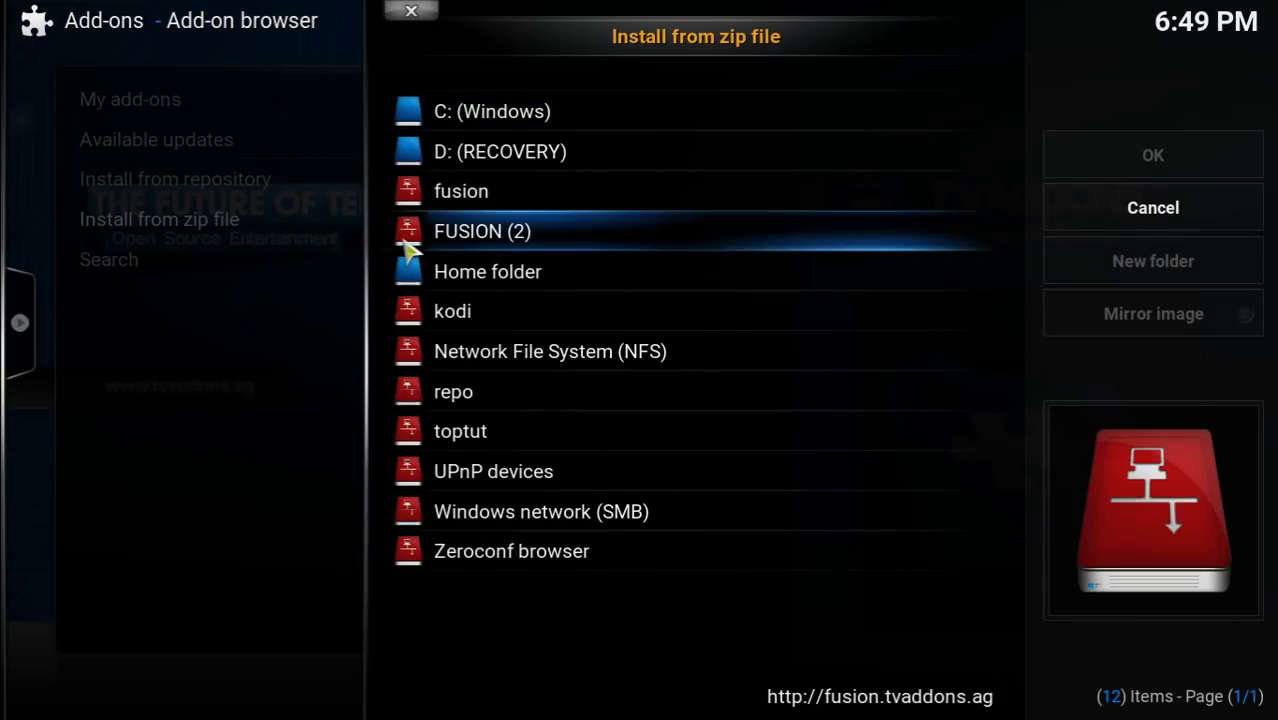
{"action": "left_click", "coordinate": [490, 430]}
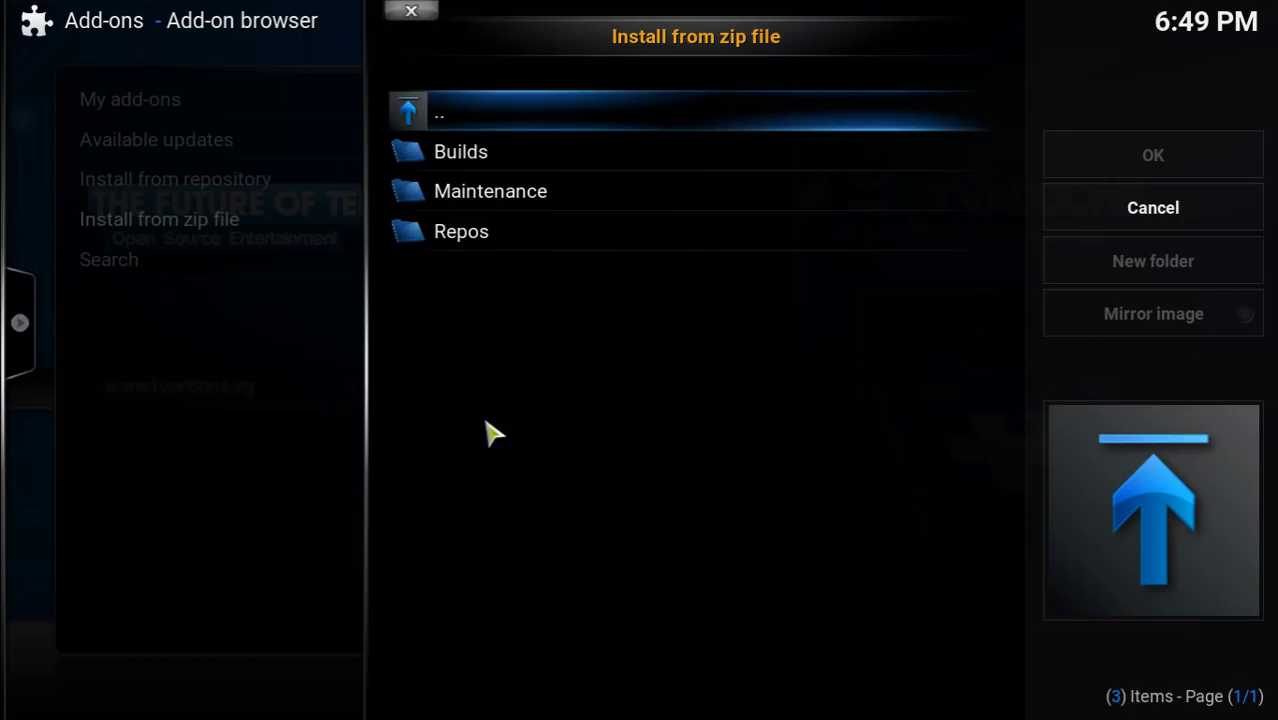
{"action": "left_click", "coordinate": [472, 200]}
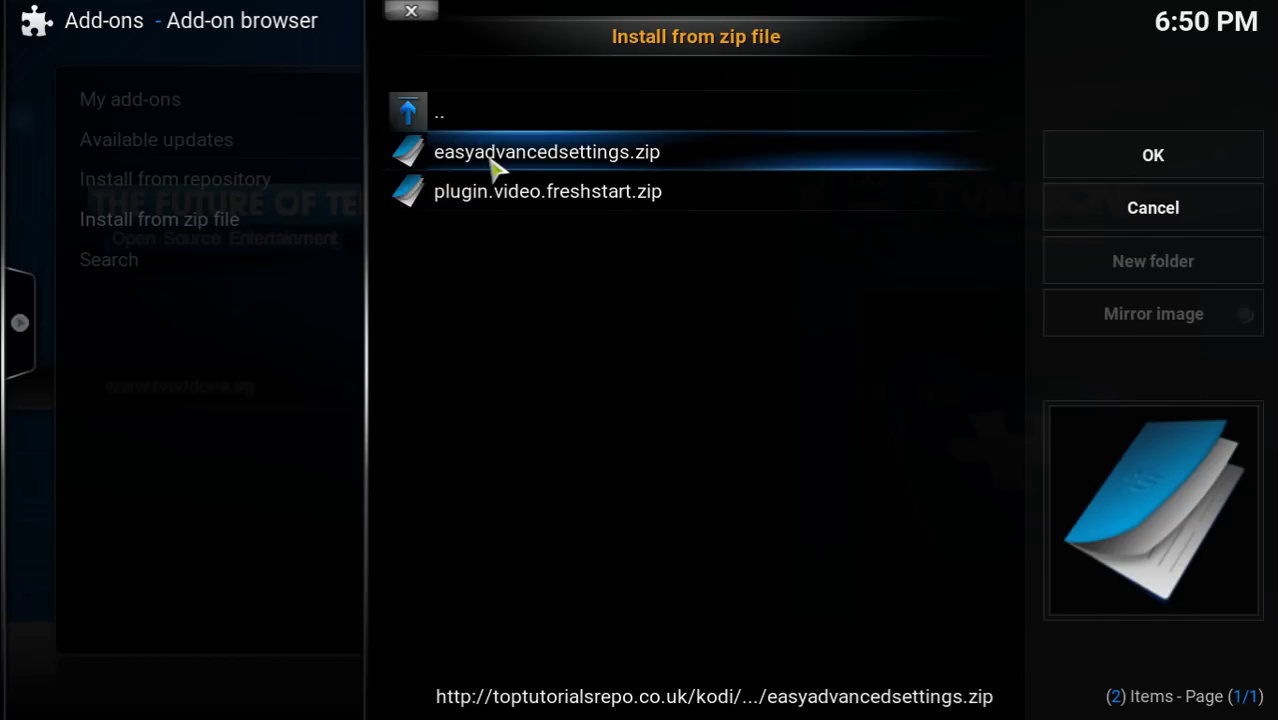
{"action": "left_click", "coordinate": [490, 161]}
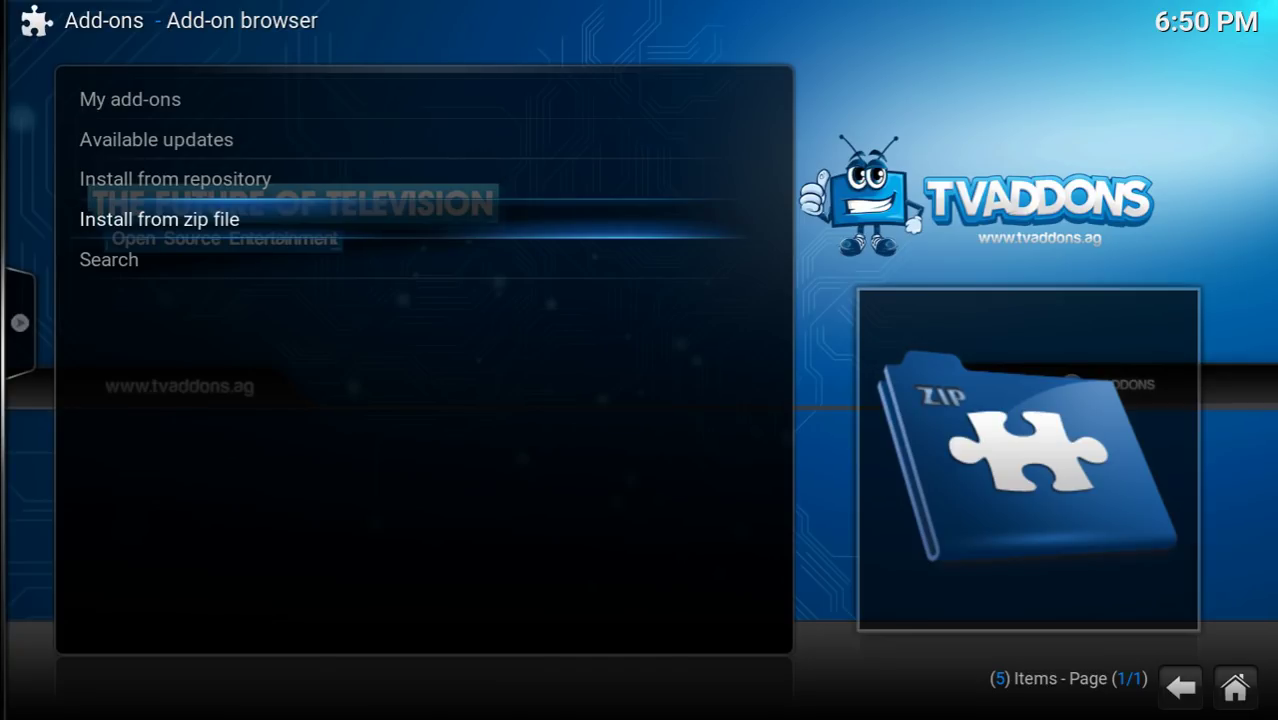
Return Home and launch Easy Advanced Settings from PROGRAMS > Add-ons.
{"action": "key", "text": "BackSpace"}
{"action": "key", "text": "BackSpace"}
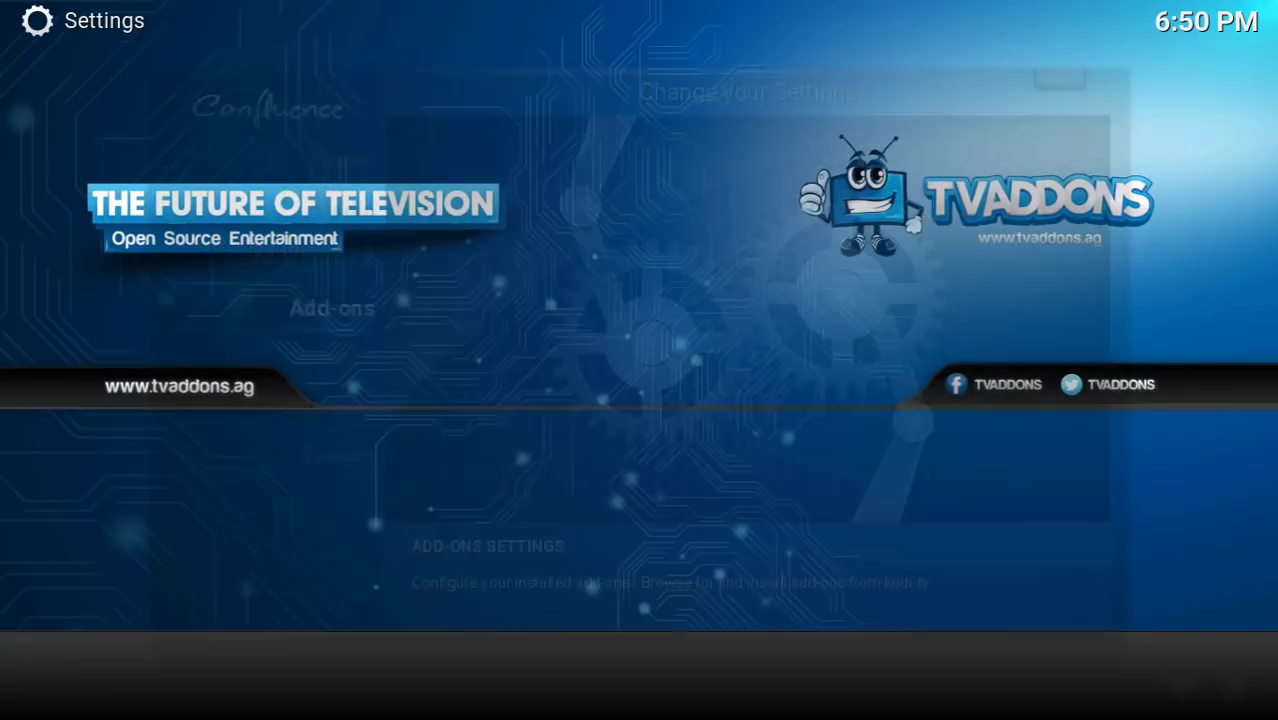
{"action": "key", "text": "Left"}
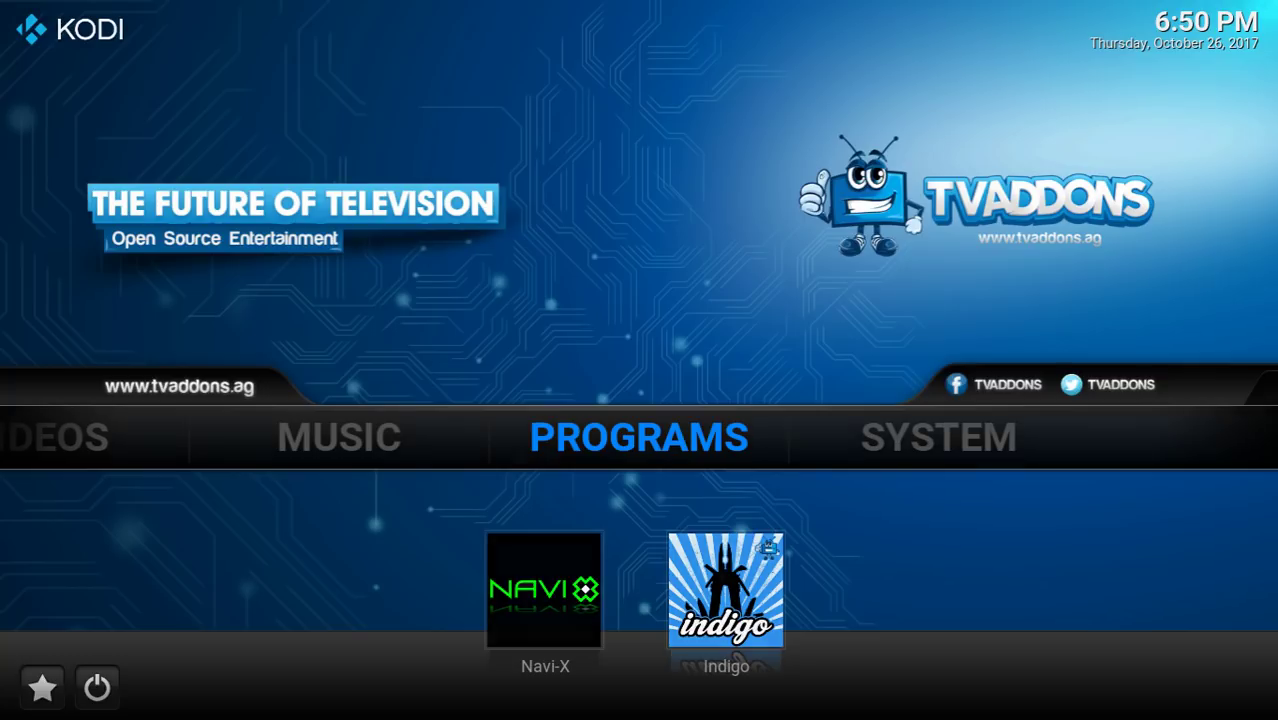
{"action": "key", "text": "Return"}
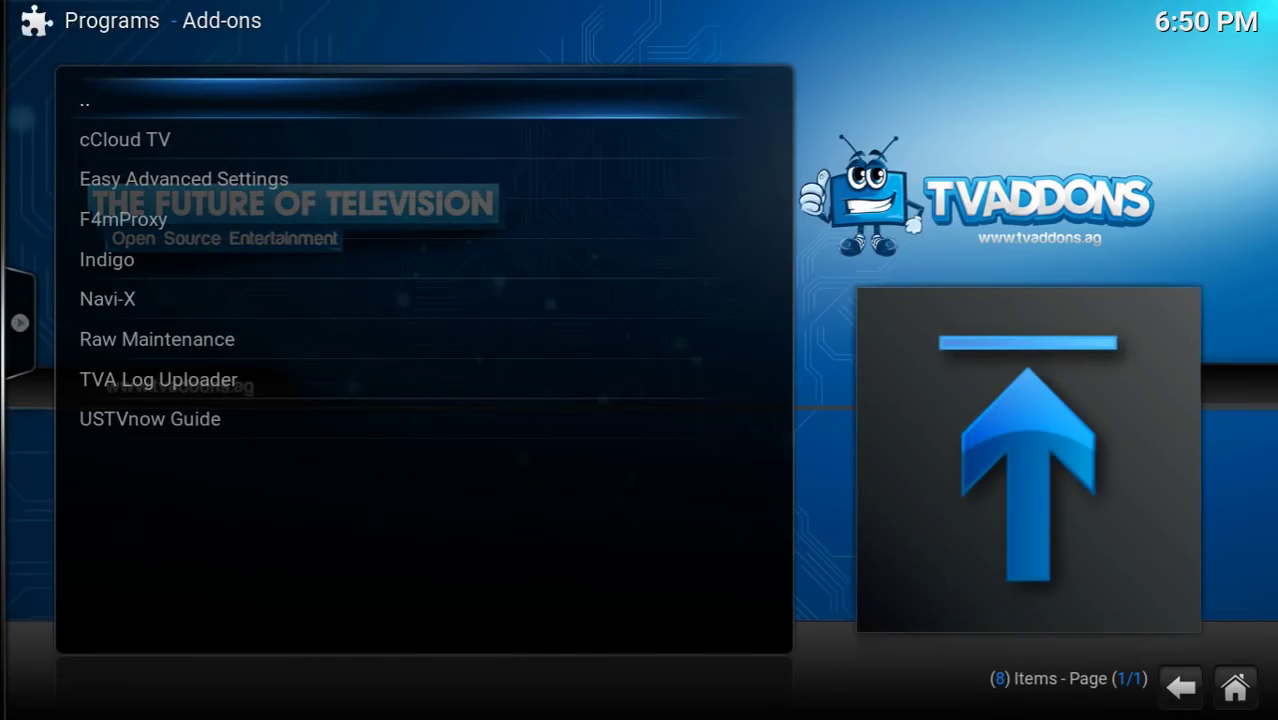
{"action": "key", "text": "Down"}
{"action": "key", "text": "Down"}
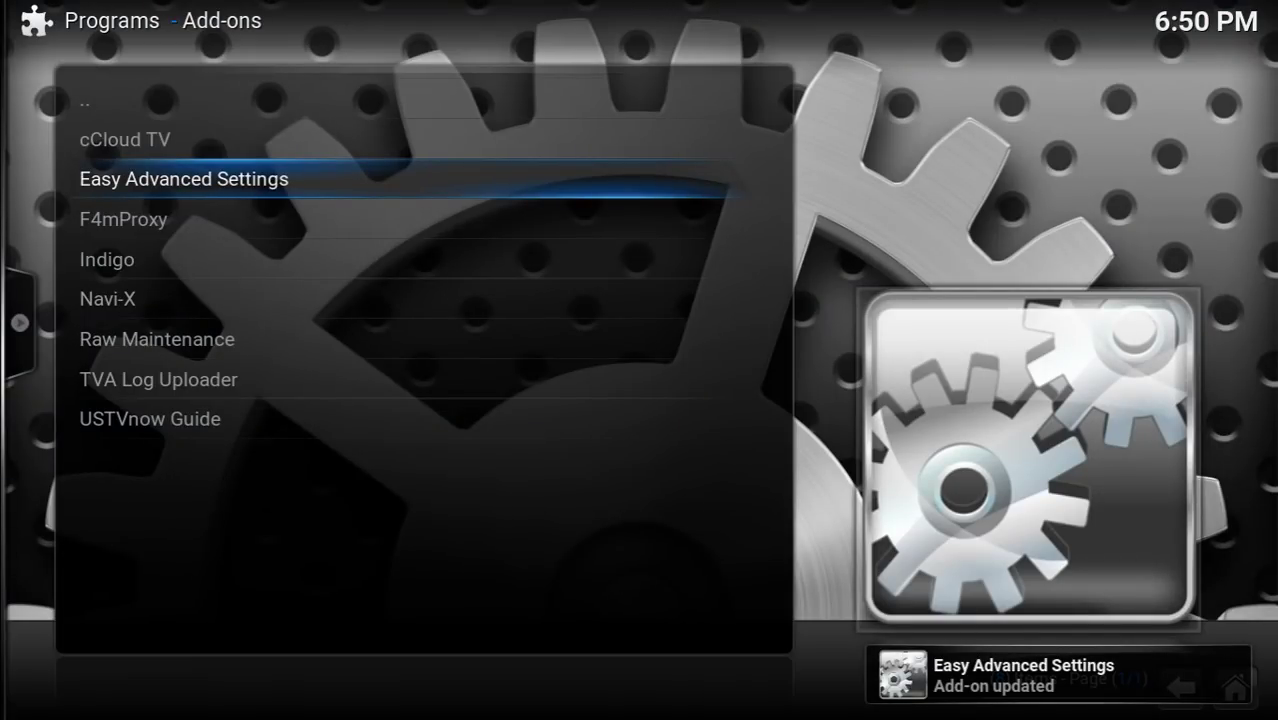
{"action": "key", "text": "Return"}
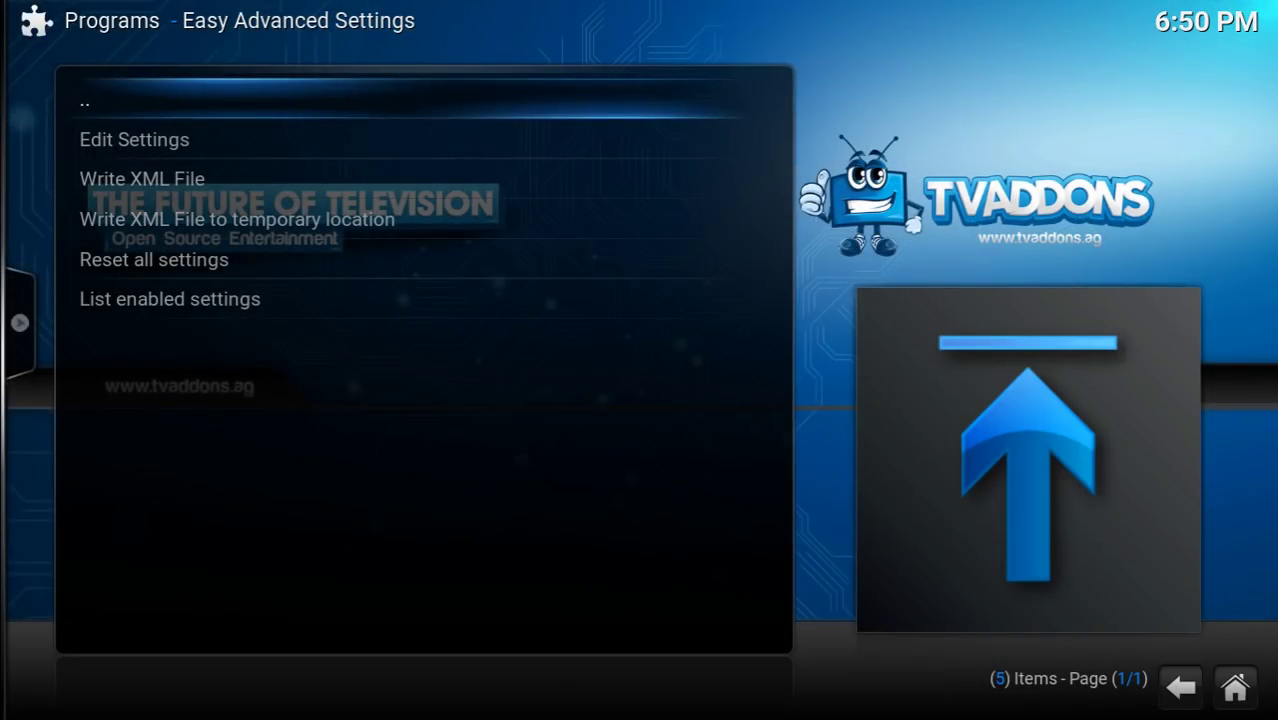
Open Edit Settings and go into the Network settings category.
{"action": "left_click", "coordinate": [134, 139]}
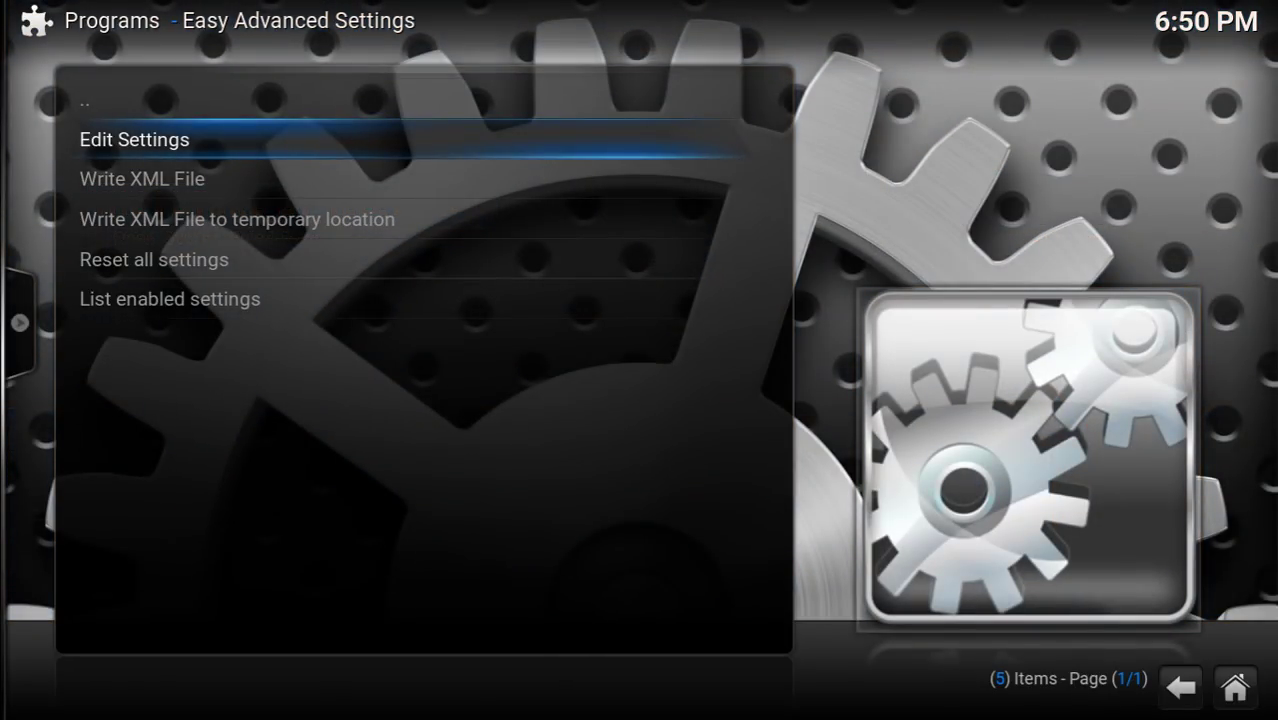
{"action": "key", "text": "Return"}
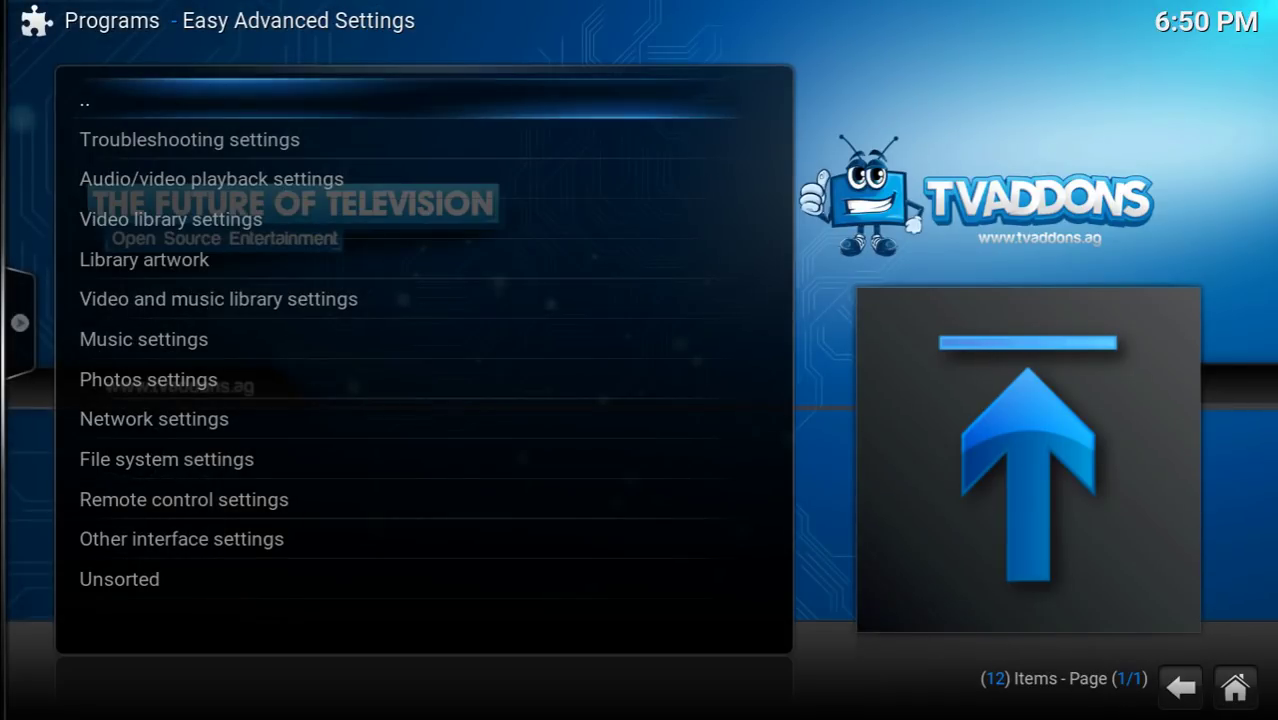
{"action": "key", "text": "Down"}
{"action": "key", "text": "Down"}
{"action": "key", "text": "Down"}
{"action": "key", "text": "Down"}
{"action": "key", "text": "Down"}
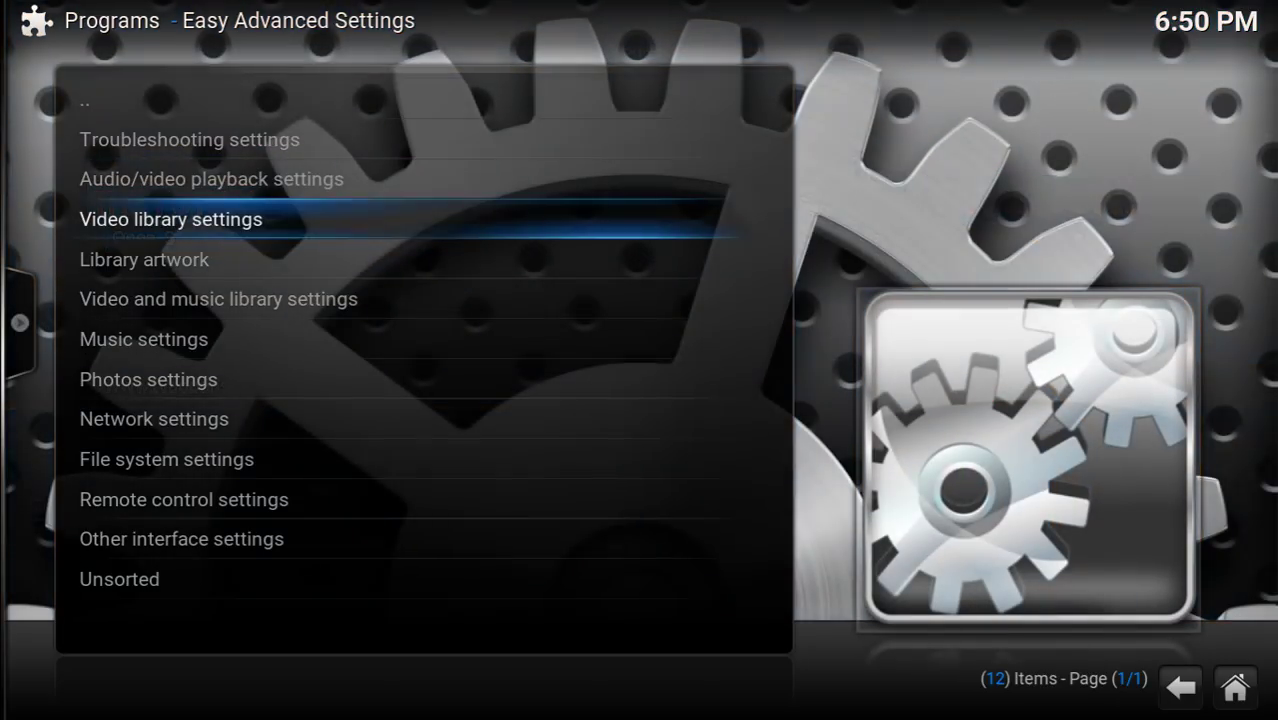
{"action": "key", "text": "Down"}
{"action": "key", "text": "Down"}
{"action": "key", "text": "Down"}
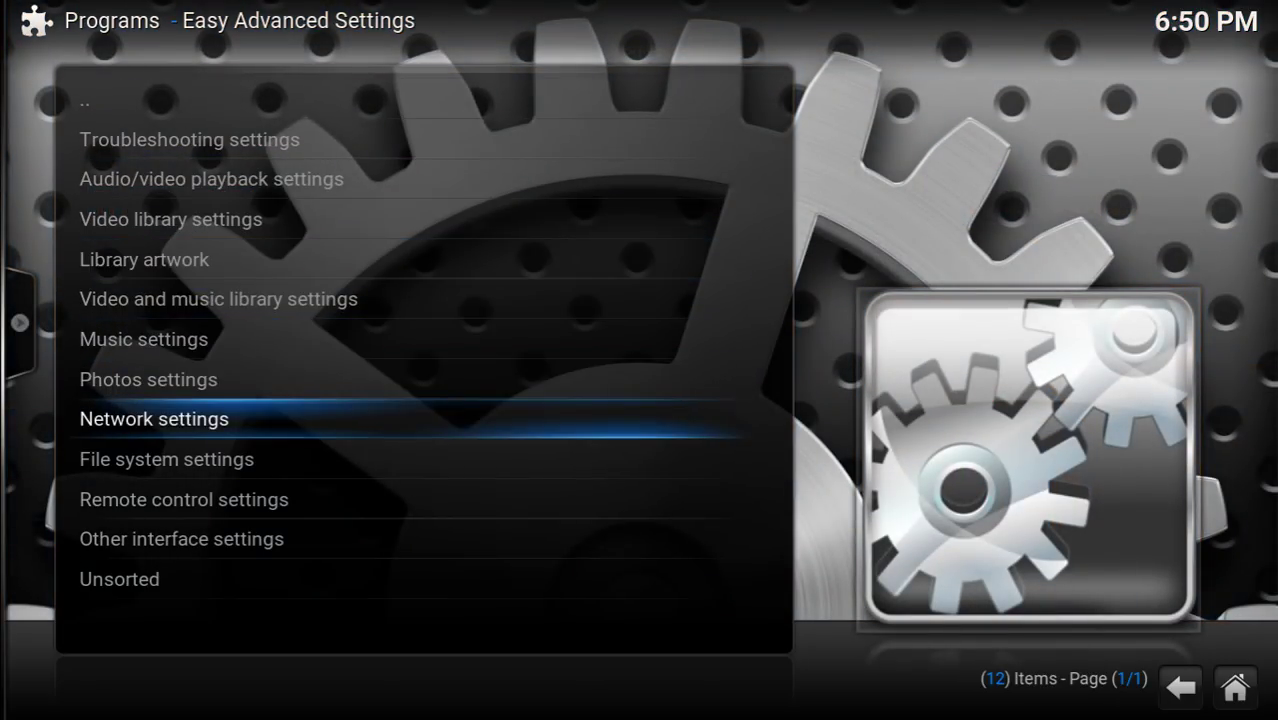
{"action": "key", "text": "Return"}
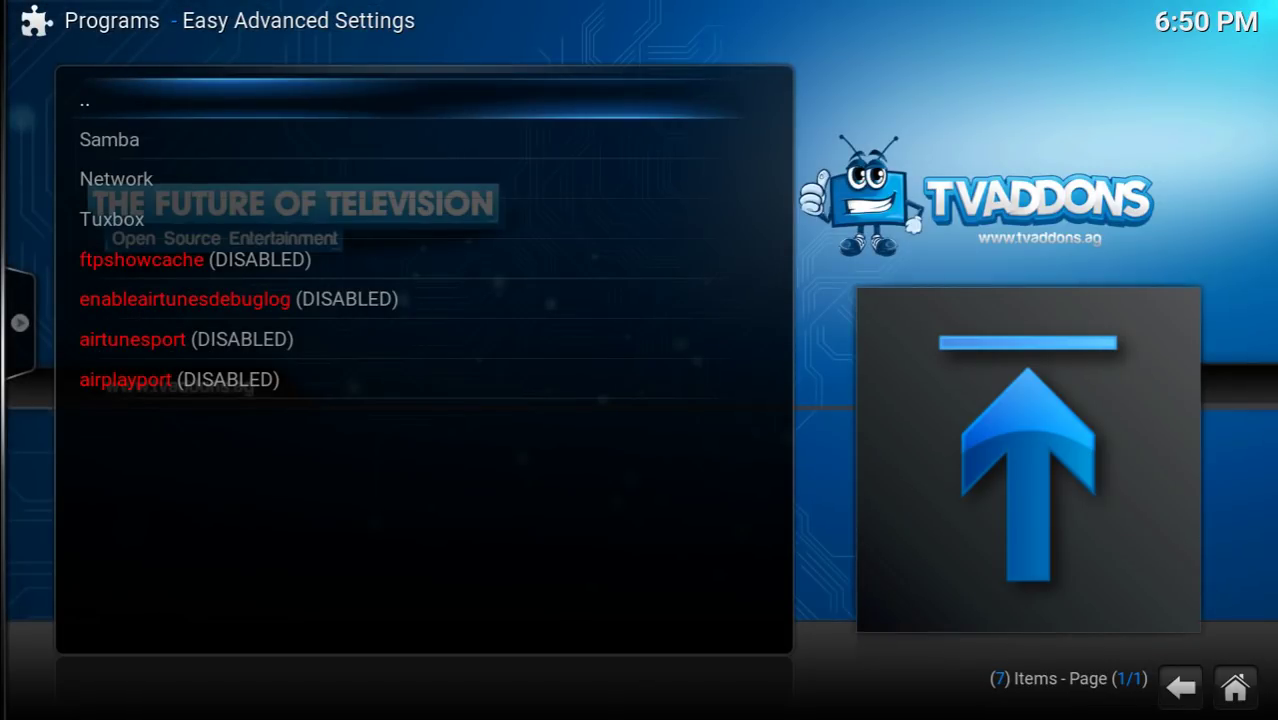
{"action": "key", "text": "Down"}
{"action": "key", "text": "Down"}
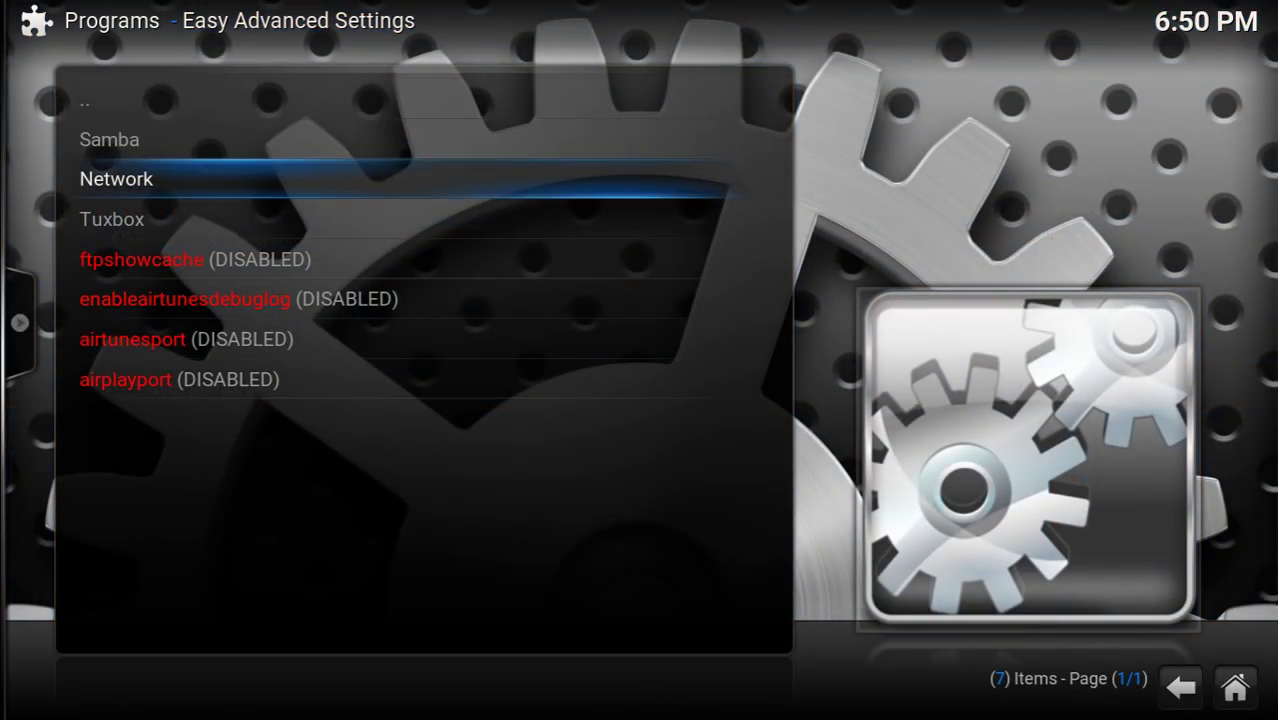
Open the Network group and bring up the cachemembuffersize value for editing.
{"action": "key", "text": "Return"}
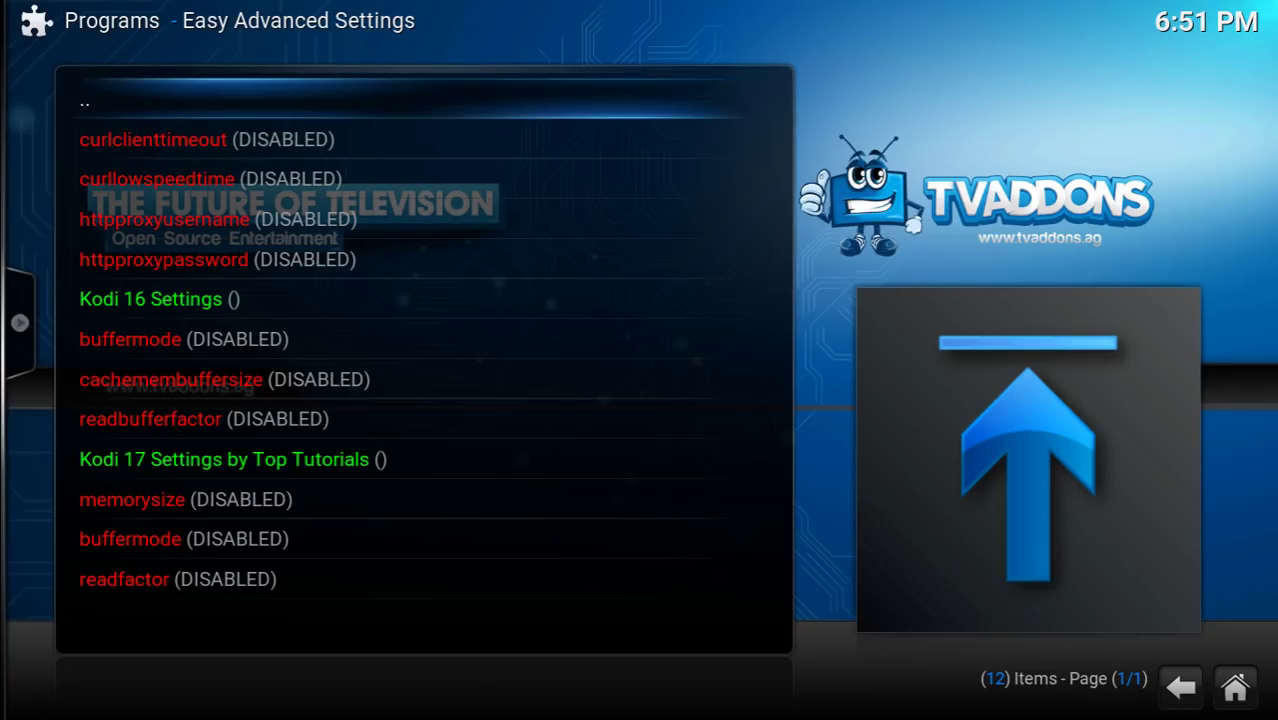
{"action": "key", "text": "Down"}
{"action": "key", "text": "Down"}
{"action": "key", "text": "Down"}
{"action": "key", "text": "Down"}
{"action": "key", "text": "Down"}
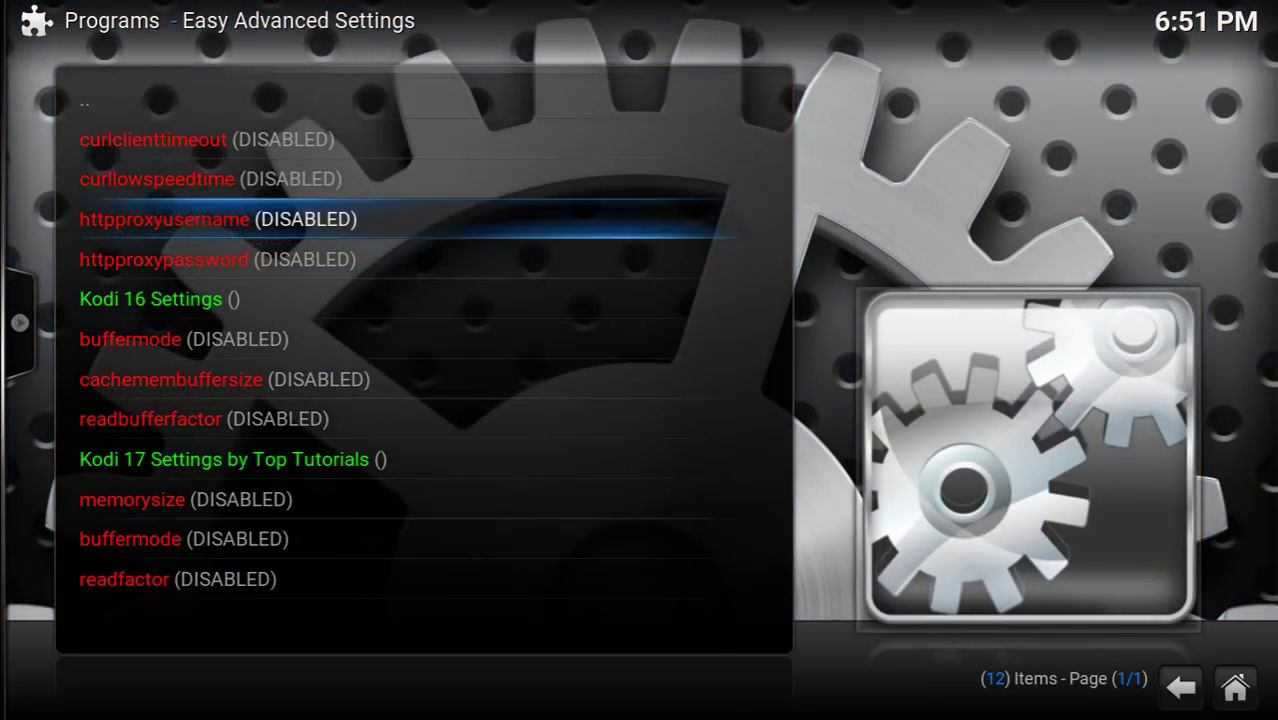
{"action": "key", "text": "Down"}
{"action": "key", "text": "Down"}
{"action": "key", "text": "Down"}
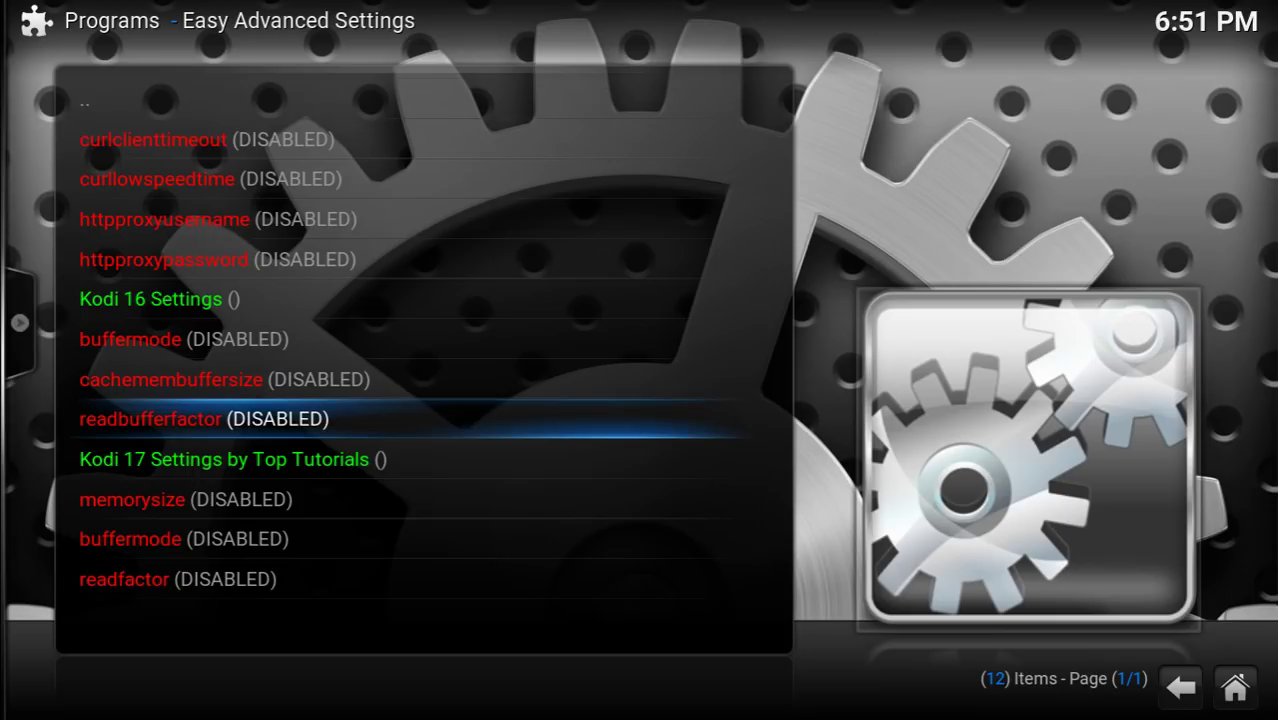
{"action": "key", "text": "Down"}
{"action": "key", "text": "Down"}
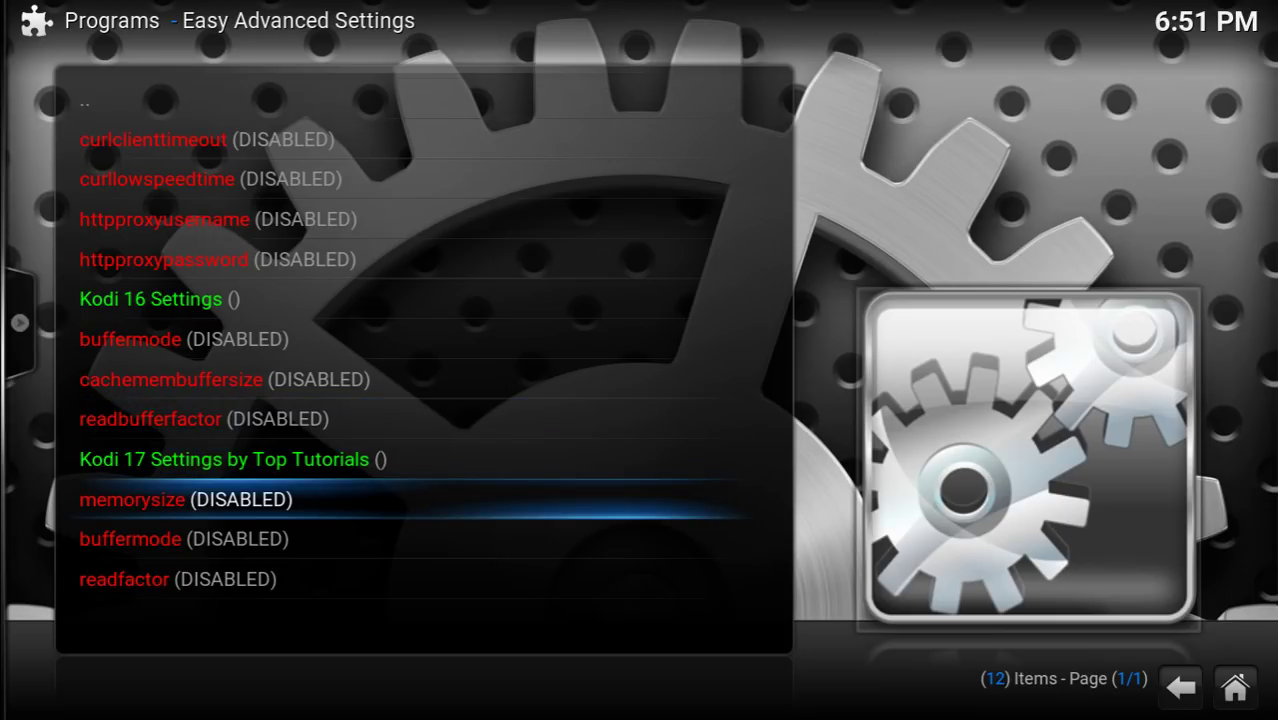
{"action": "key", "text": "Up"}
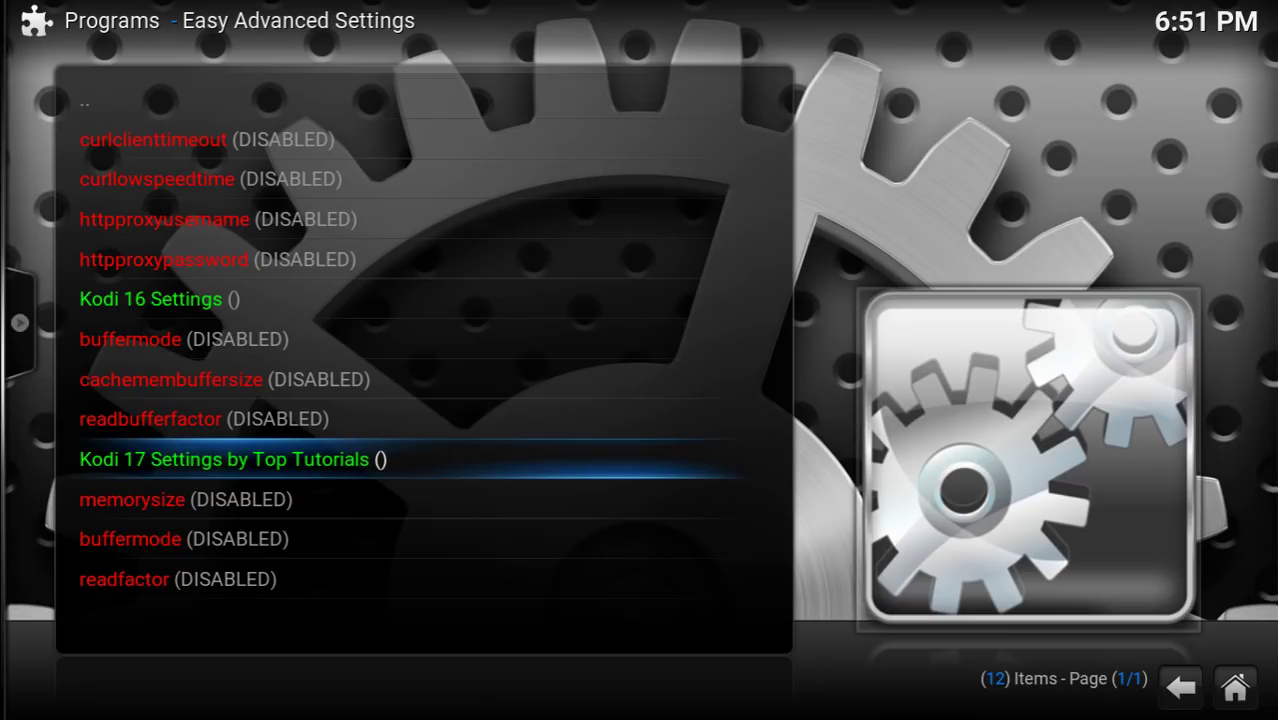
{"action": "key", "text": "Up"}
{"action": "key", "text": "Up"}
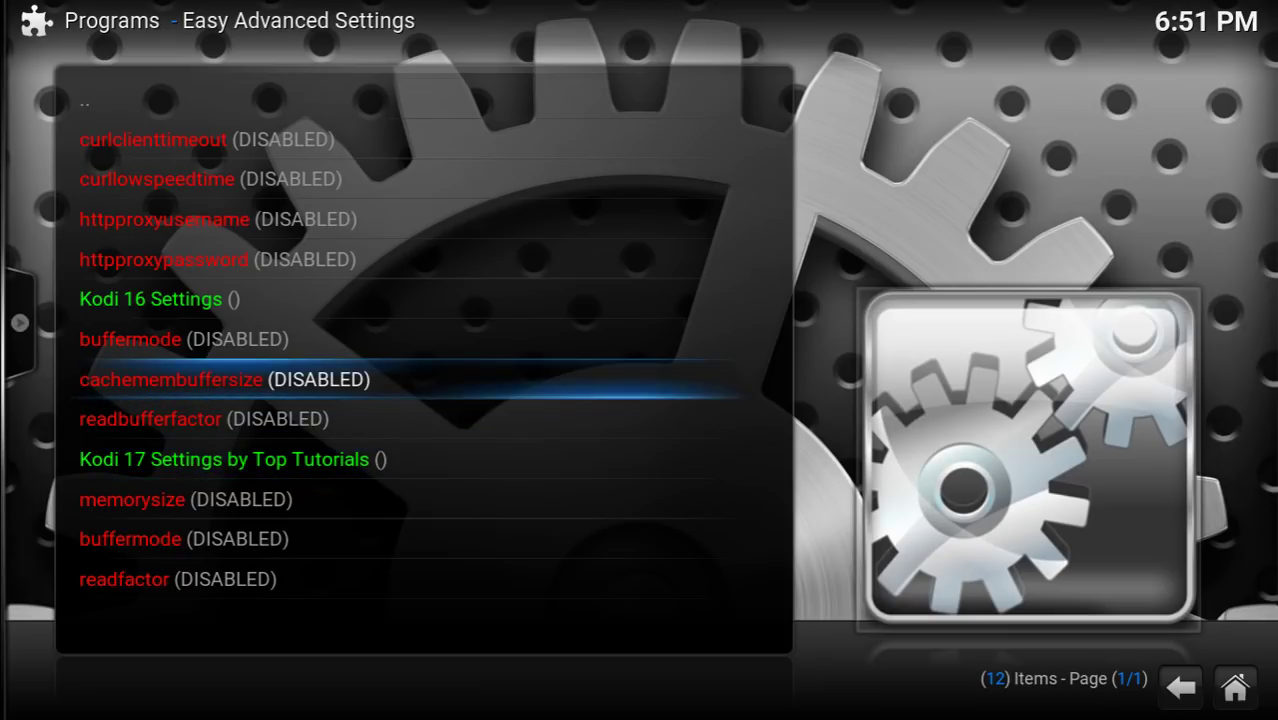
{"action": "key", "text": "Return"}
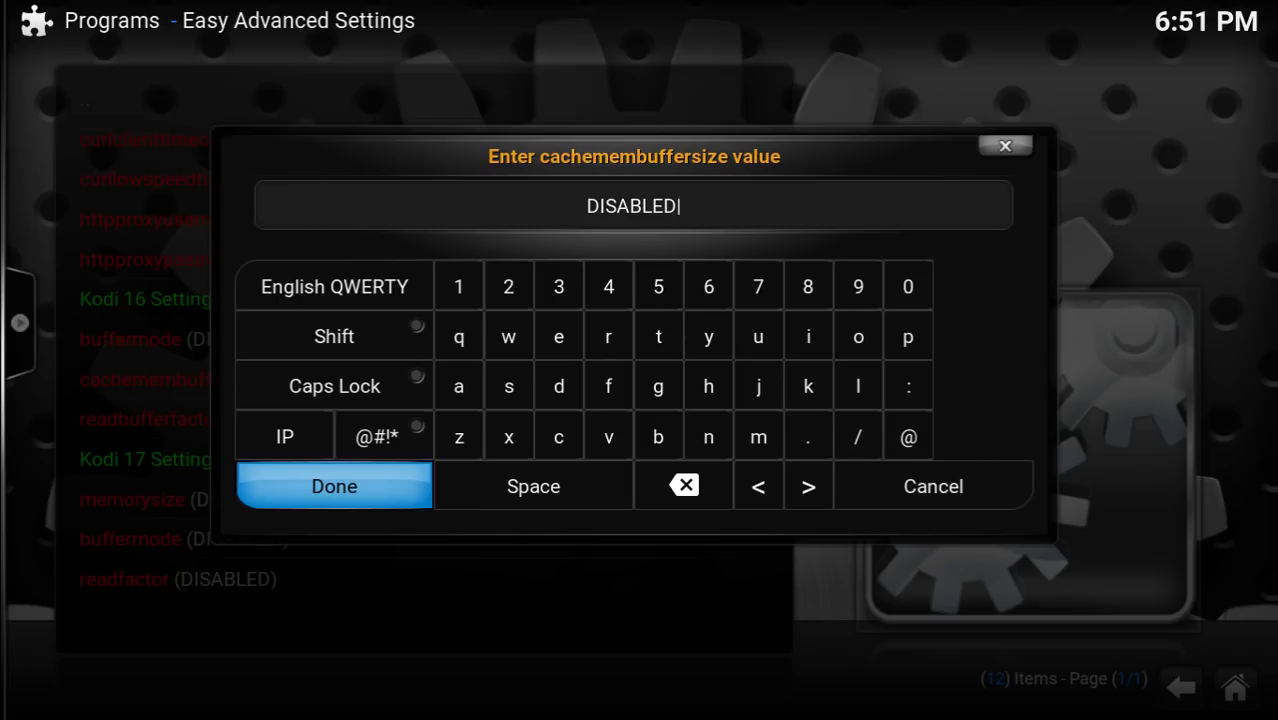
Replace DISABLED with 419430400 for cachemembuffersize, correcting a mistaken 157286400 entry.
{"action": "key", "text": "BackSpace"}
{"action": "key", "text": "BackSpace"}
{"action": "key", "text": "BackSpace"}
{"action": "key", "text": "BackSpace"}
{"action": "key", "text": "BackSpace"}
{"action": "key", "text": "BackSpace"}
{"action": "key", "text": "BackSpace"}
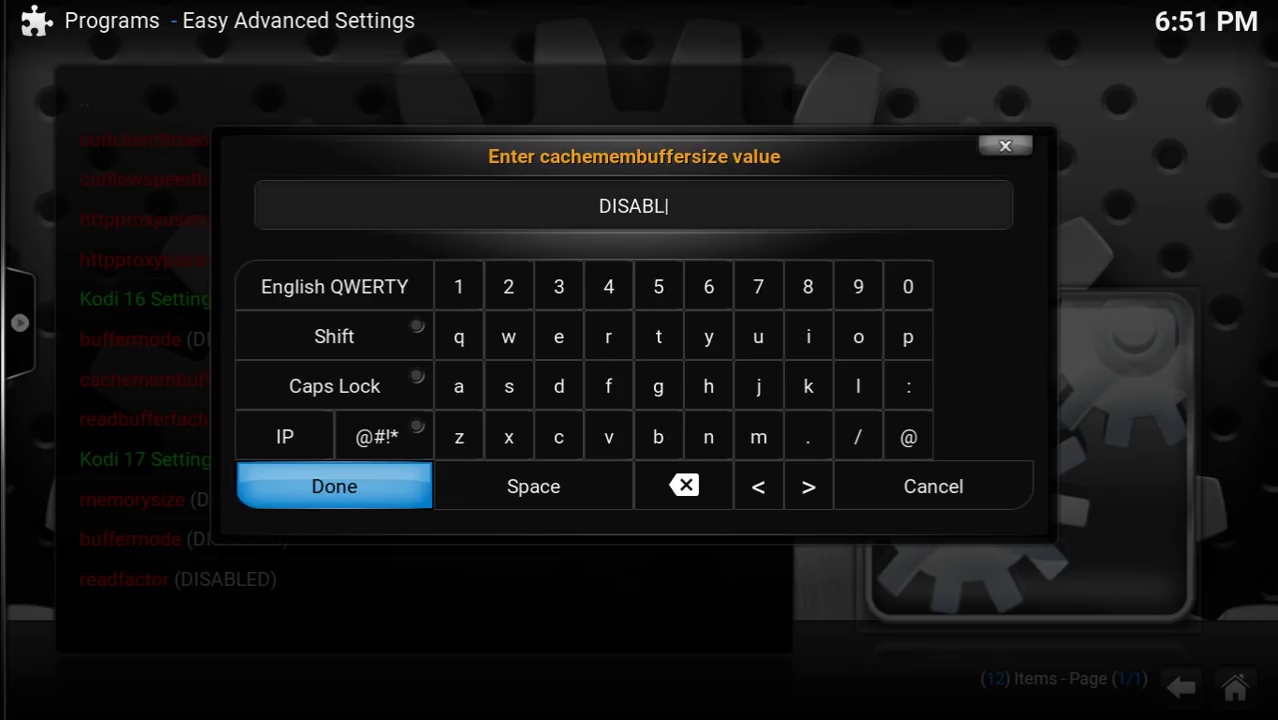
{"action": "key", "text": "BackSpace"}
{"action": "type", "text": "41943"}
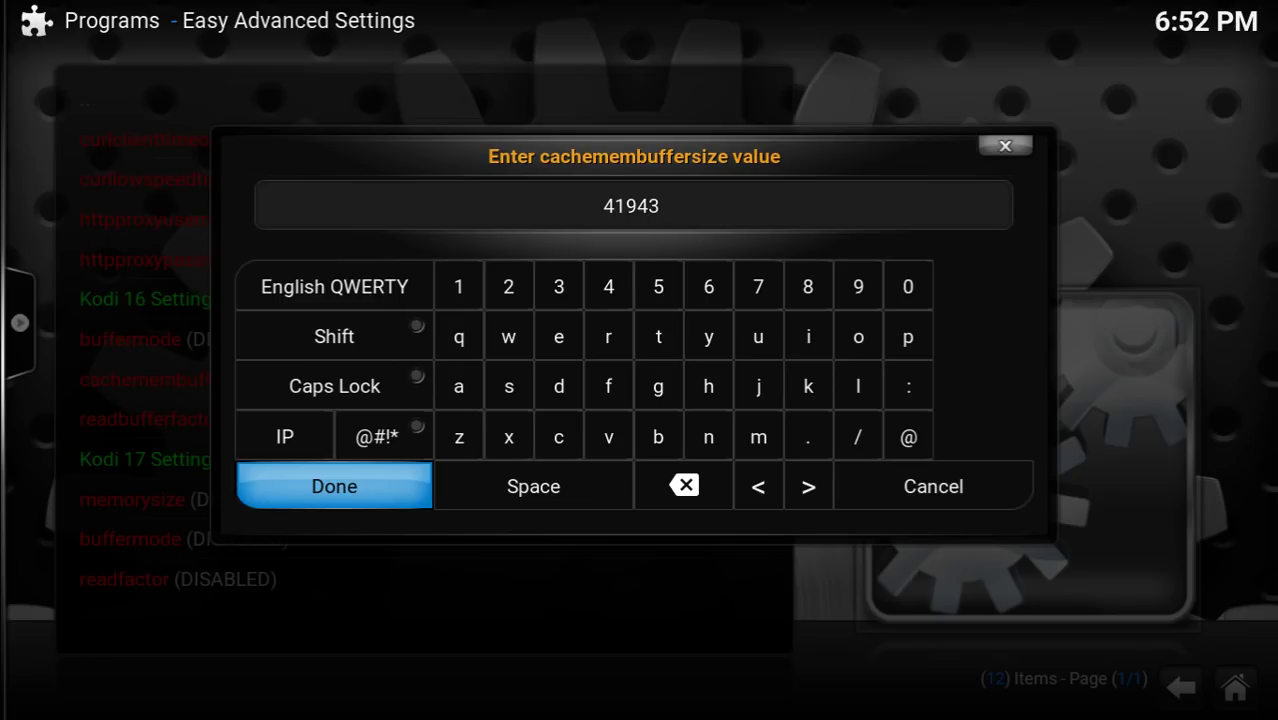
{"action": "type", "text": "04"}
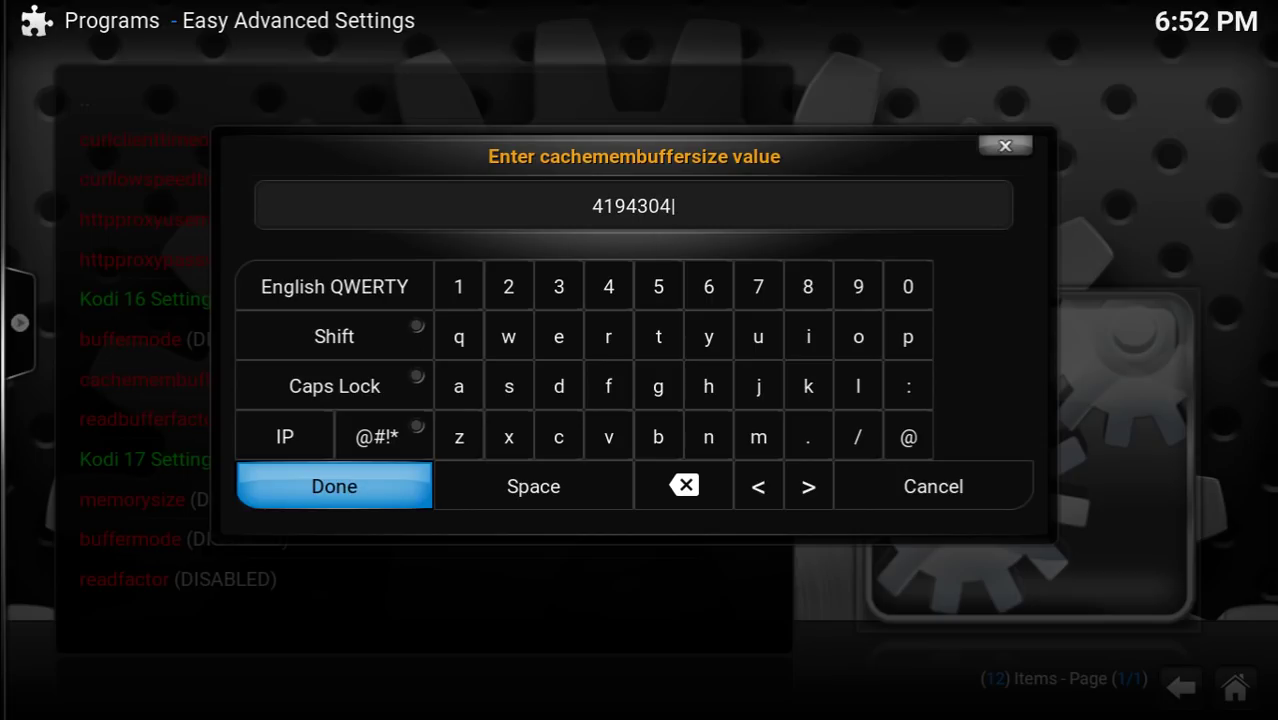
{"action": "type", "text": "00"}
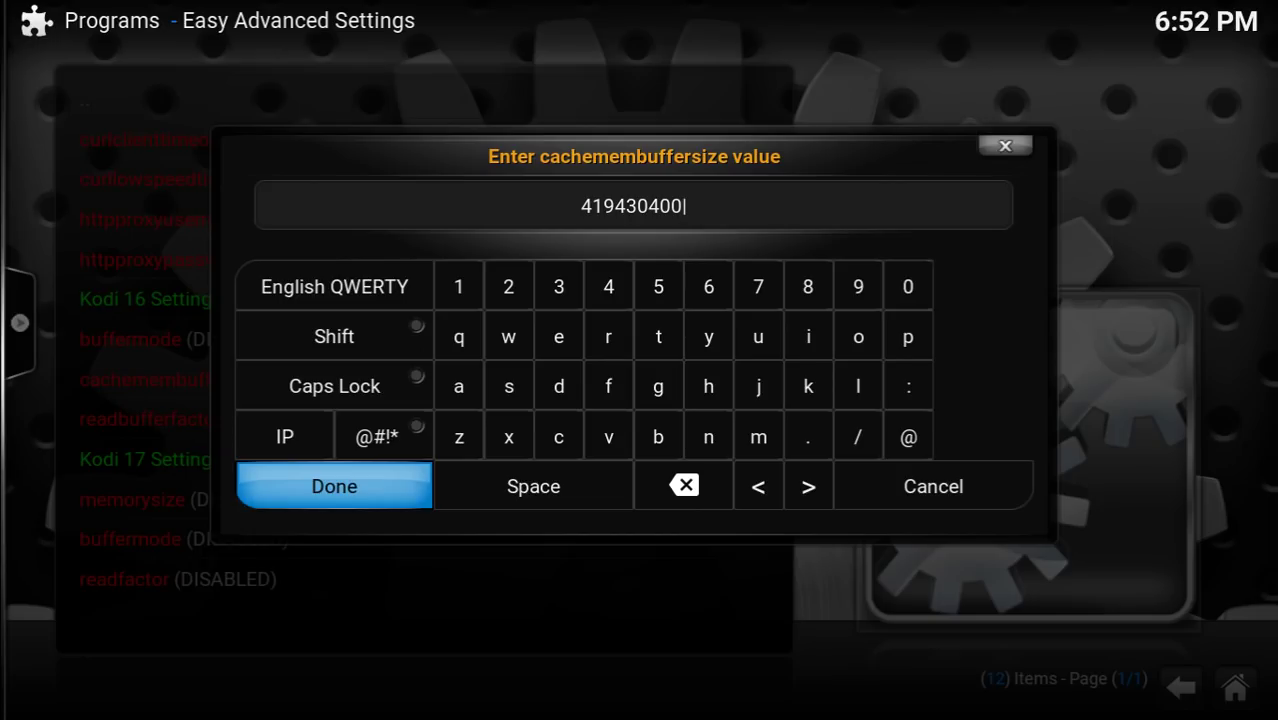
{"action": "key", "text": "BackSpace"}
{"action": "key", "text": "BackSpace"}
{"action": "key", "text": "BackSpace"}
{"action": "key", "text": "BackSpace"}
{"action": "key", "text": "BackSpace"}
{"action": "key", "text": "BackSpace"}
{"action": "key", "text": "BackSpace"}
{"action": "key", "text": "BackSpace"}
{"action": "key", "text": "BackSpace"}
{"action": "type", "text": "1"}
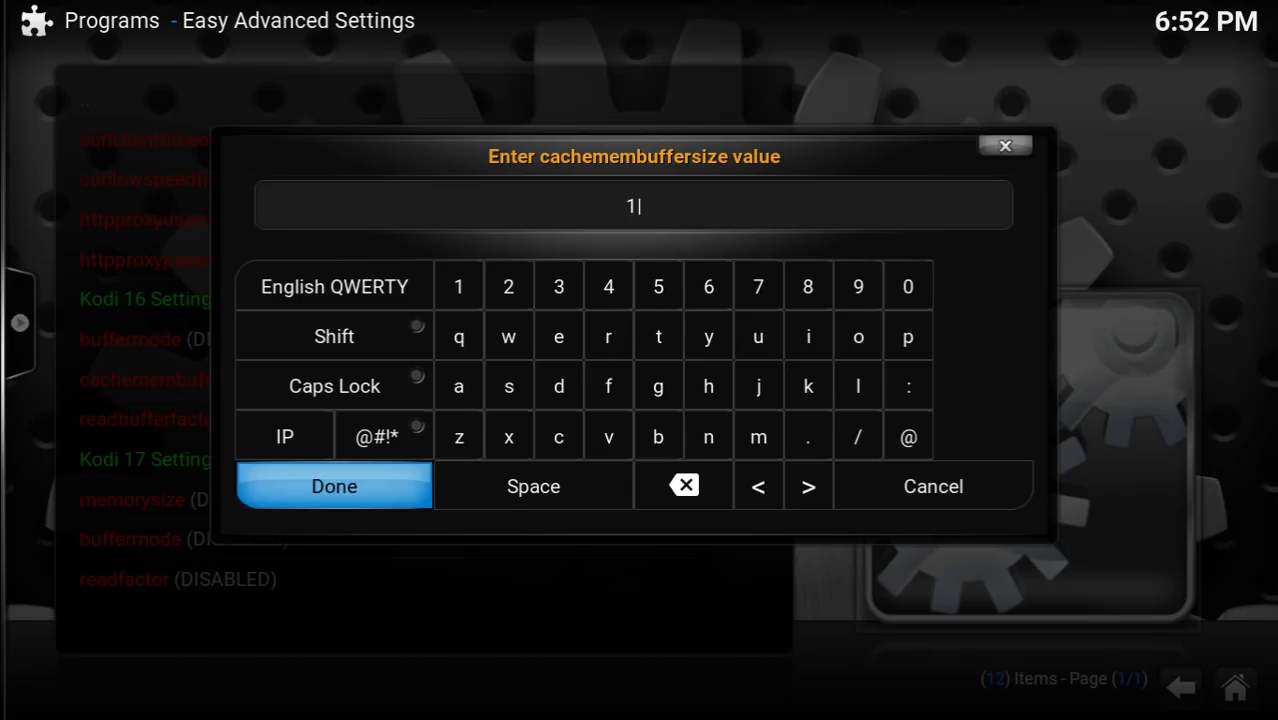
{"action": "type", "text": "5728640"}
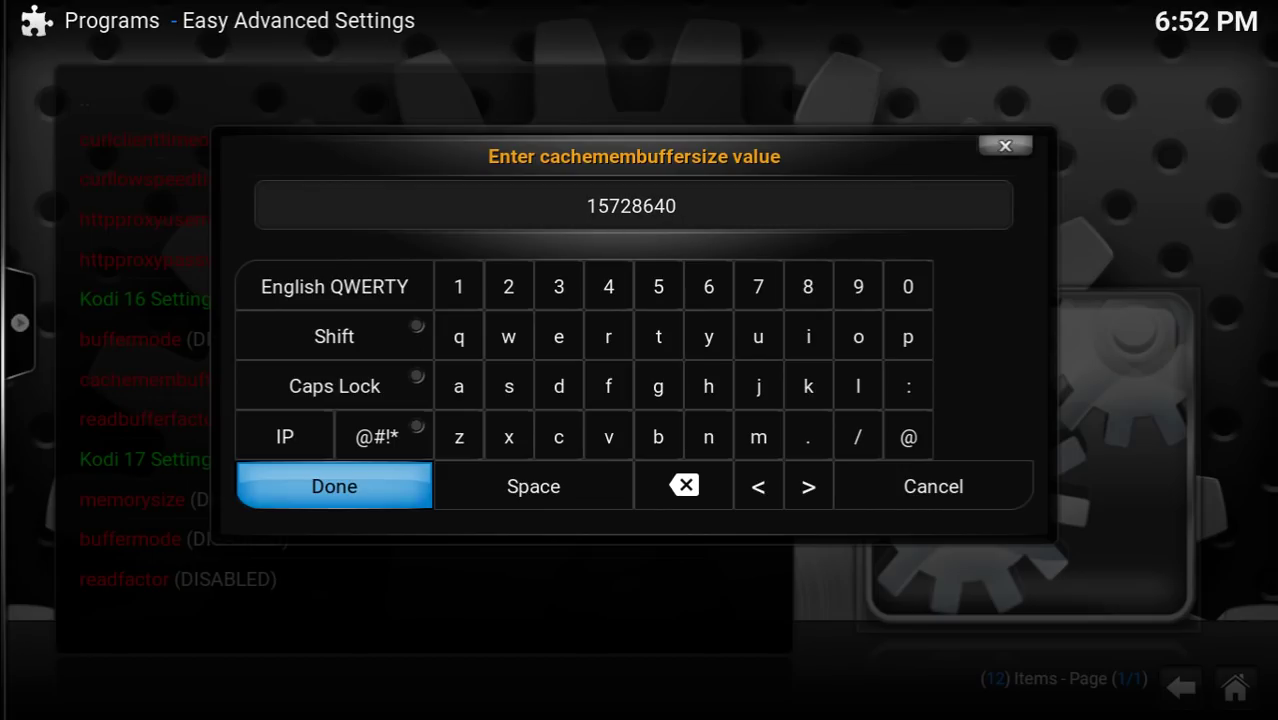
{"action": "type", "text": "0"}
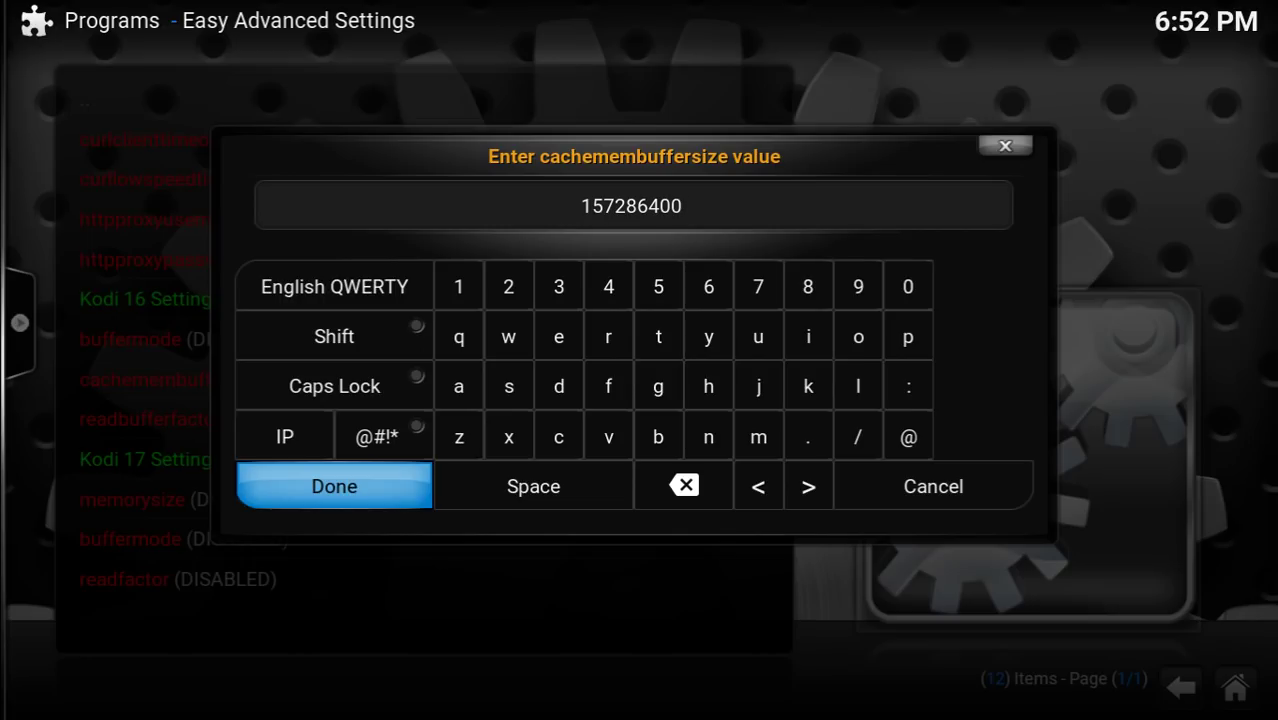
{"action": "key", "text": "BackSpace"}
{"action": "key", "text": "BackSpace"}
{"action": "key", "text": "BackSpace"}
{"action": "key", "text": "BackSpace"}
{"action": "key", "text": "BackSpace"}
{"action": "key", "text": "BackSpace"}
{"action": "key", "text": "BackSpace"}
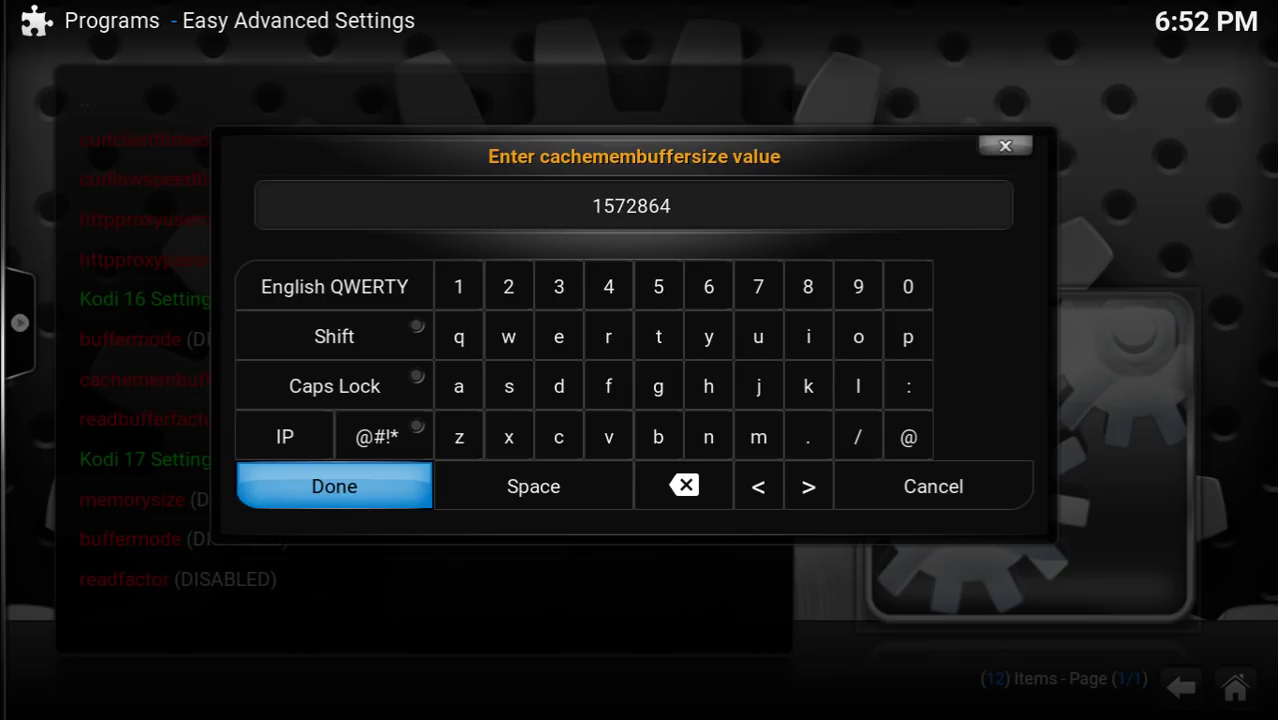
{"action": "key", "text": "BackSpace"}
{"action": "key", "text": "BackSpace"}
{"action": "type", "text": "419430400"}
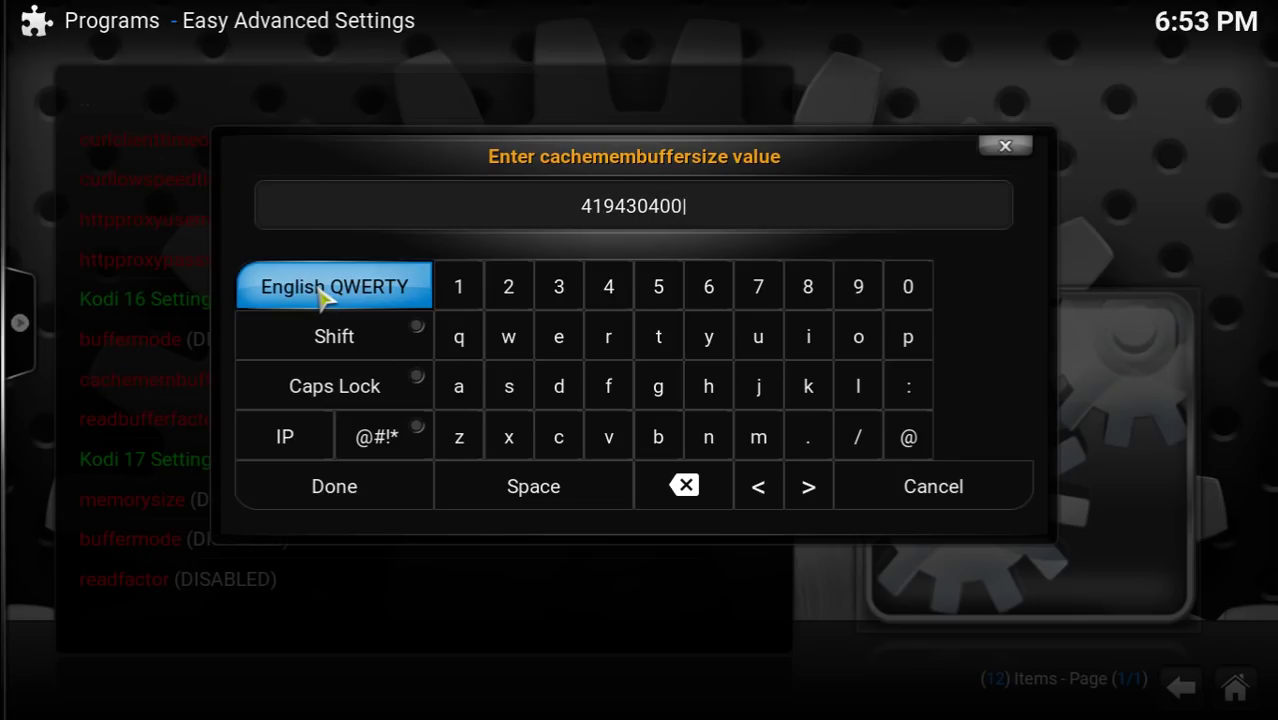
{"action": "left_click", "coordinate": [303, 486]}
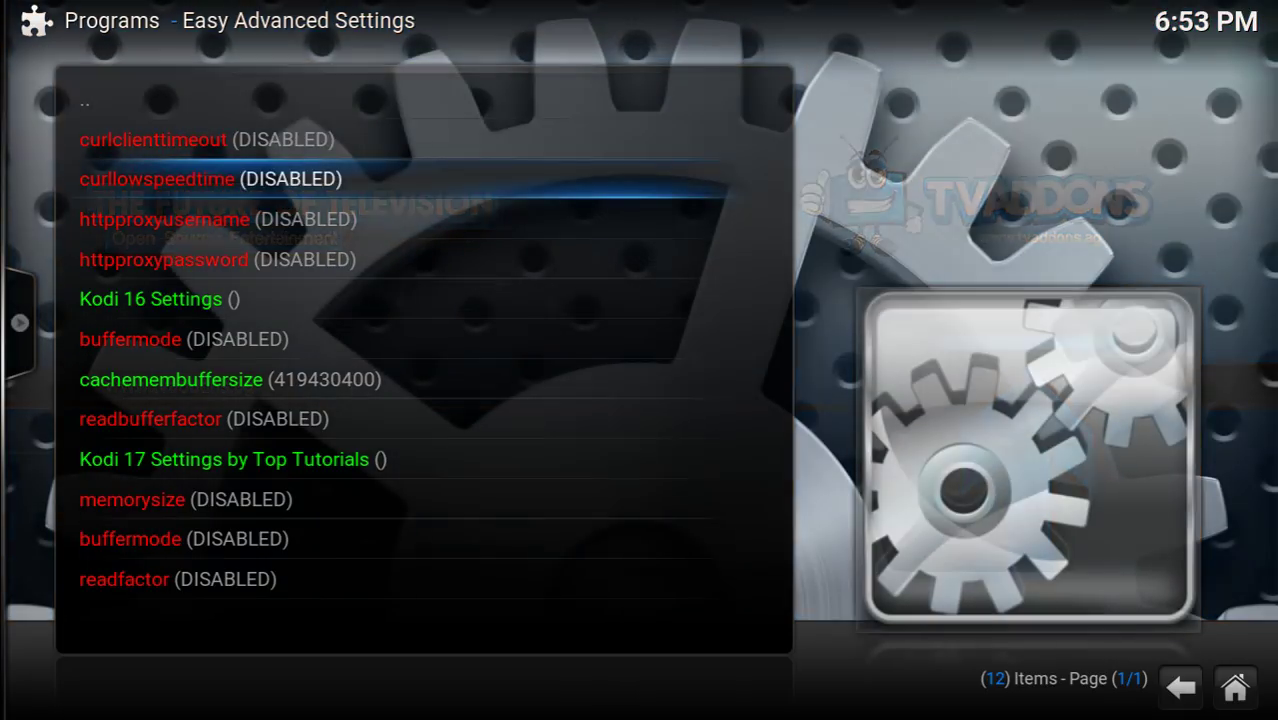
Choose option 1 for buffermode in the Network group.
{"action": "left_click", "coordinate": [218, 219]}
{"action": "key", "text": "Down"}
{"action": "key", "text": "Down"}
{"action": "key", "text": "Down"}
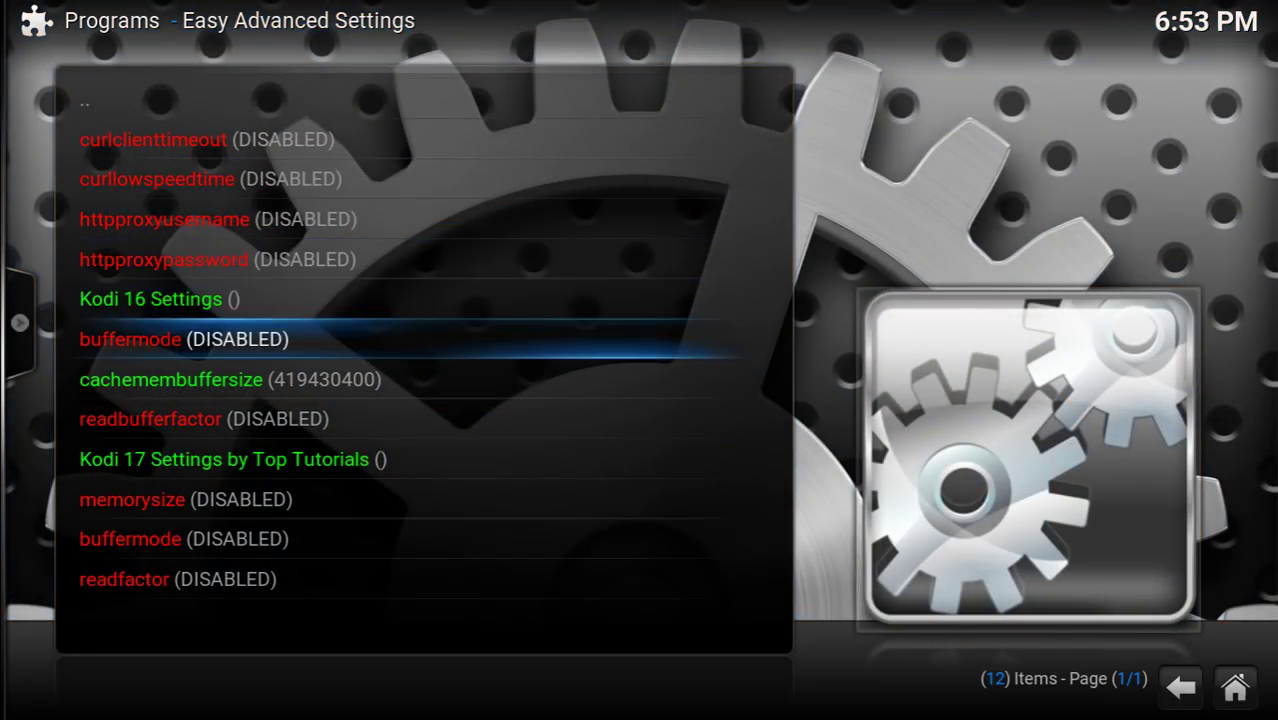
{"action": "key", "text": "Down"}
{"action": "key", "text": "Down"}
{"action": "key", "text": "Down"}
{"action": "key", "text": "Down"}
{"action": "key", "text": "Down"}
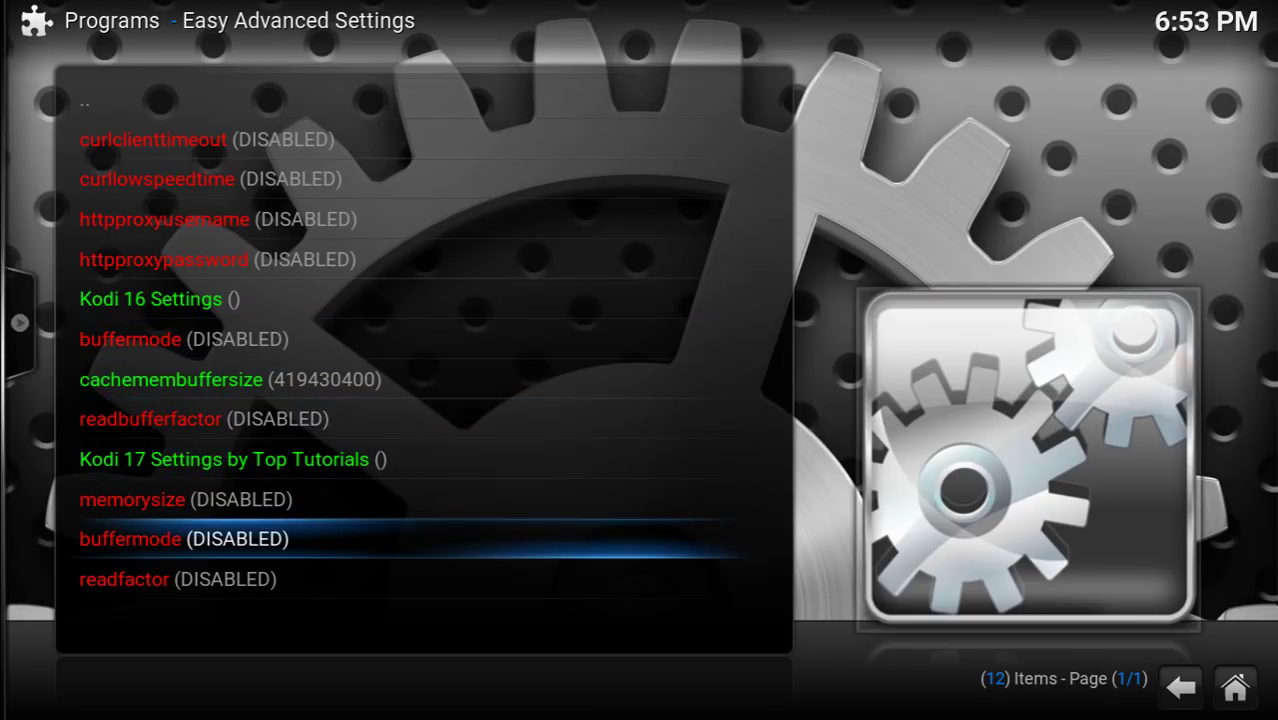
{"action": "key", "text": "Return"}
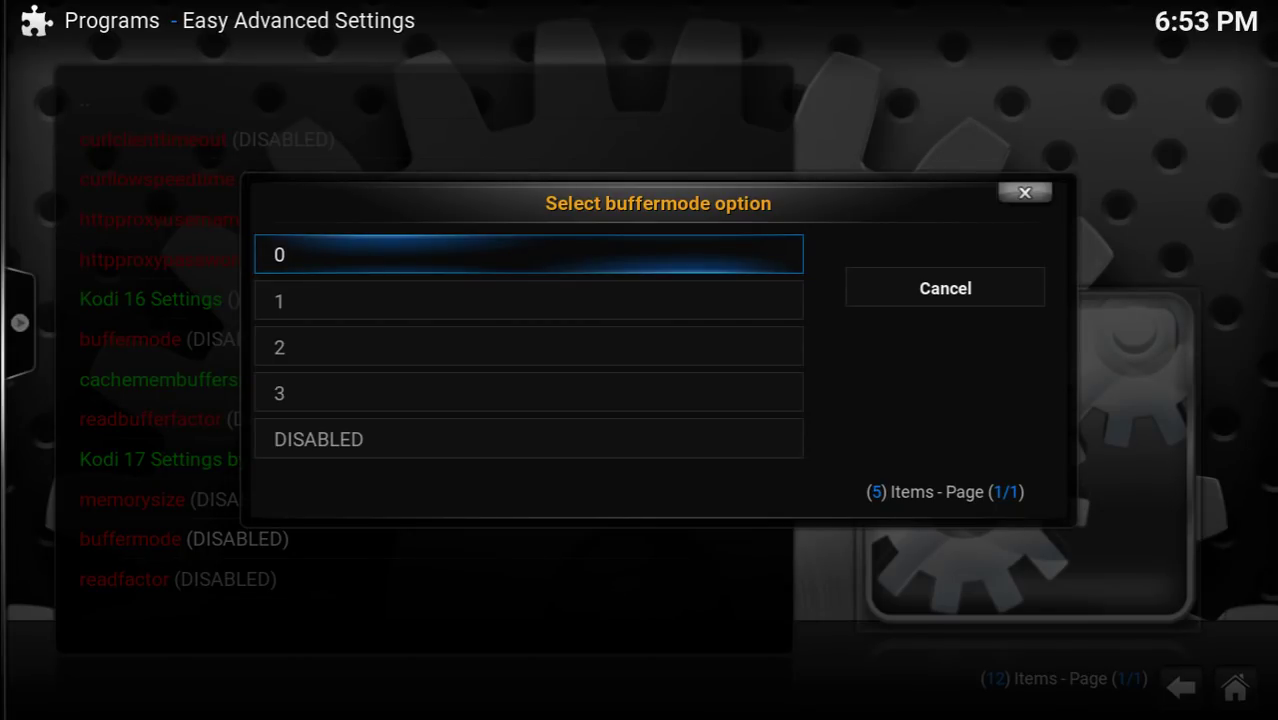
{"action": "key", "text": "Down"}
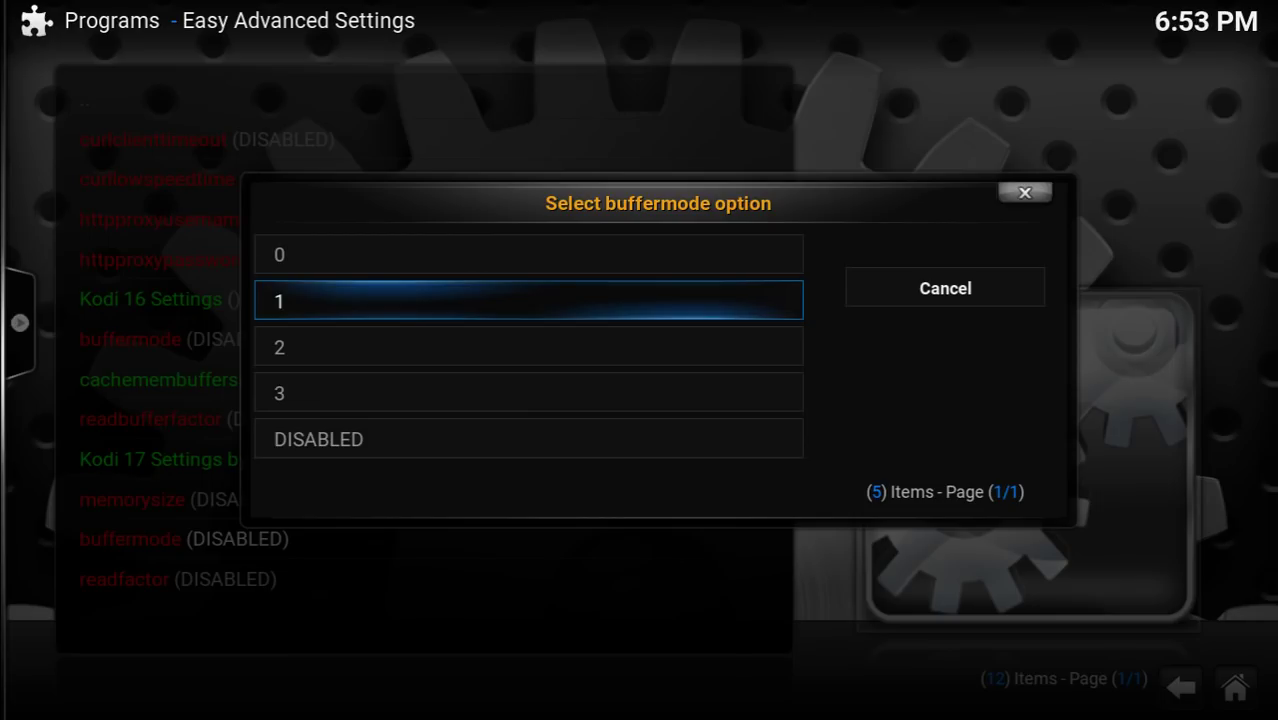
{"action": "key", "text": "Return"}
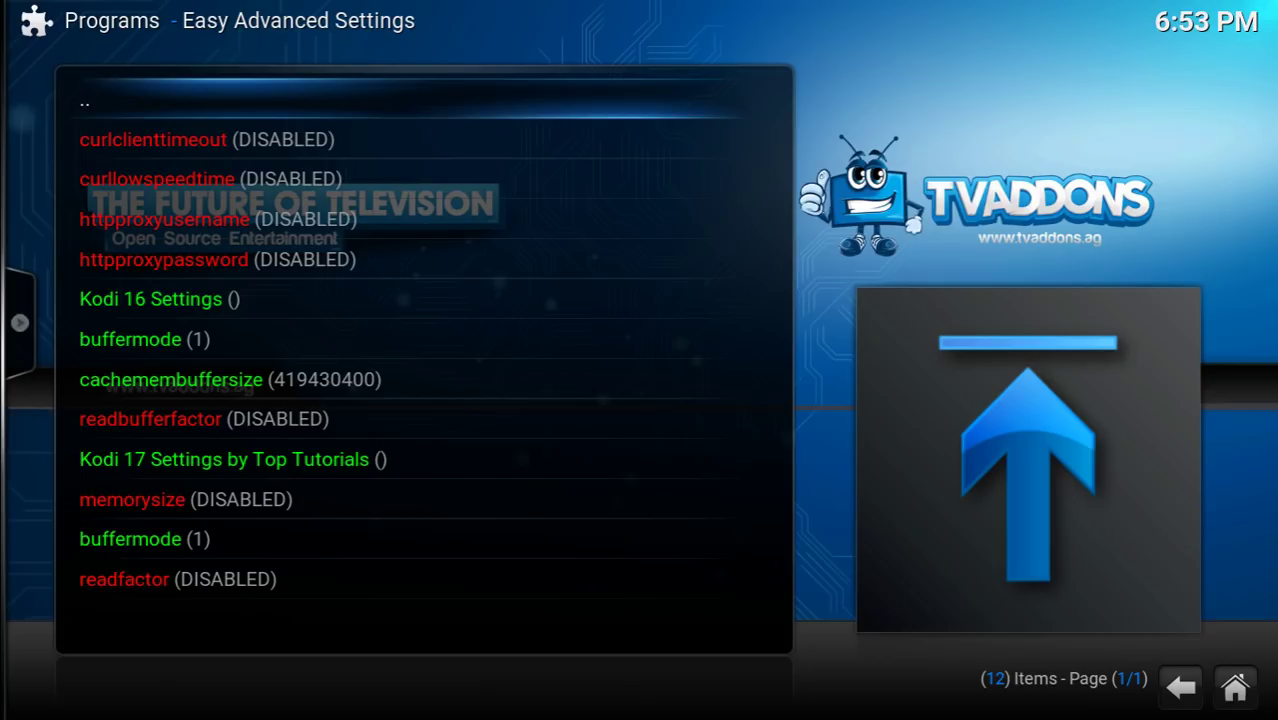
{"action": "left_click", "coordinate": [160, 299]}
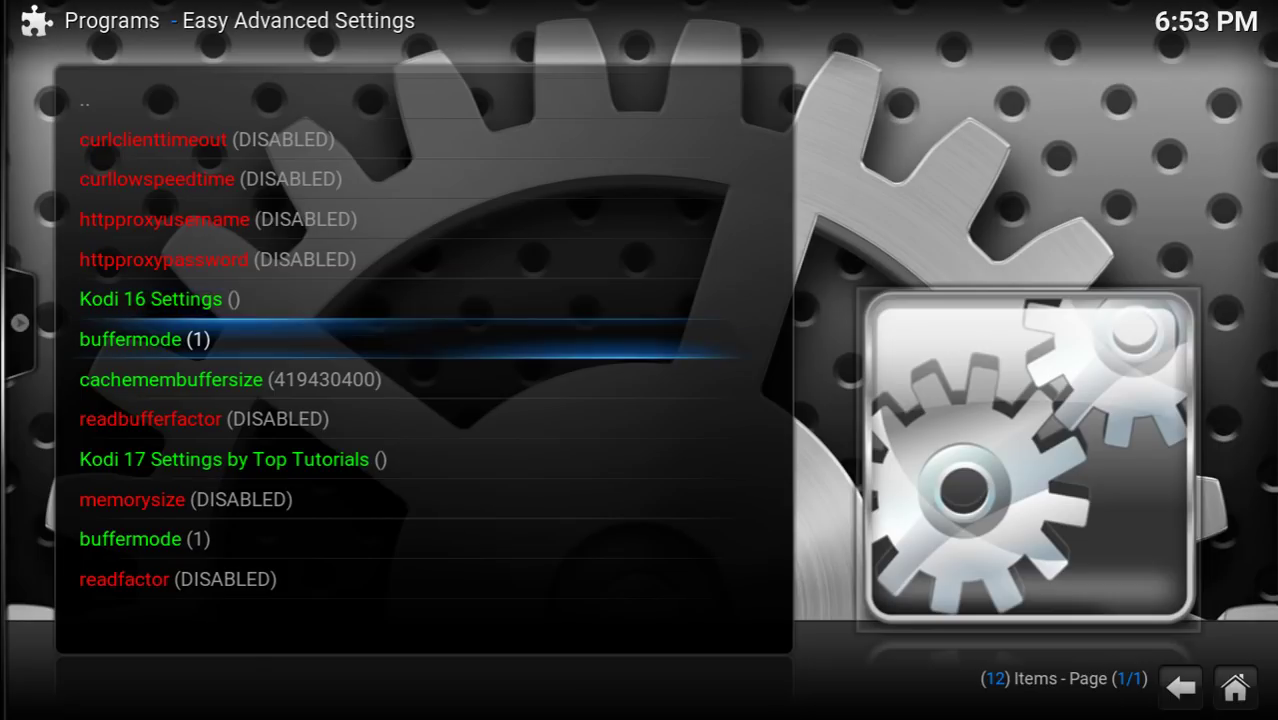
Change readbufferfactor from DISABLED to 4.0 and exit the Network folder.
{"action": "left_click", "coordinate": [150, 419]}
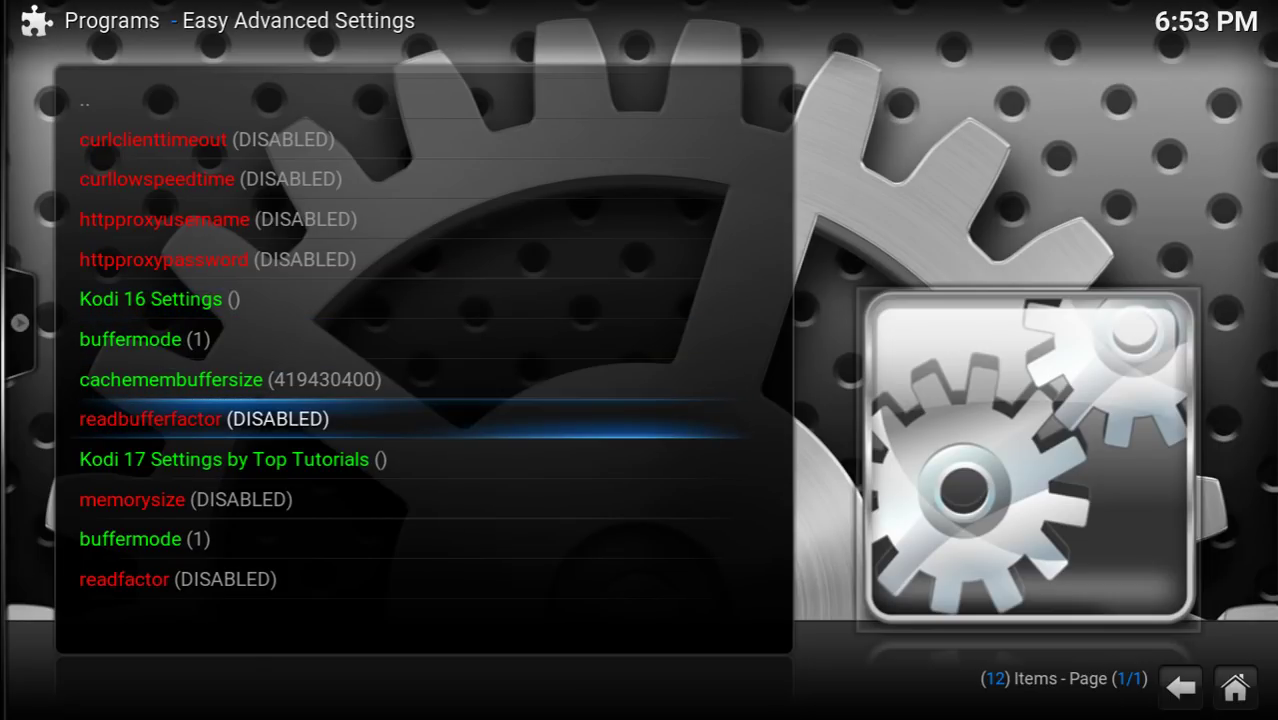
{"action": "key", "text": "Return"}
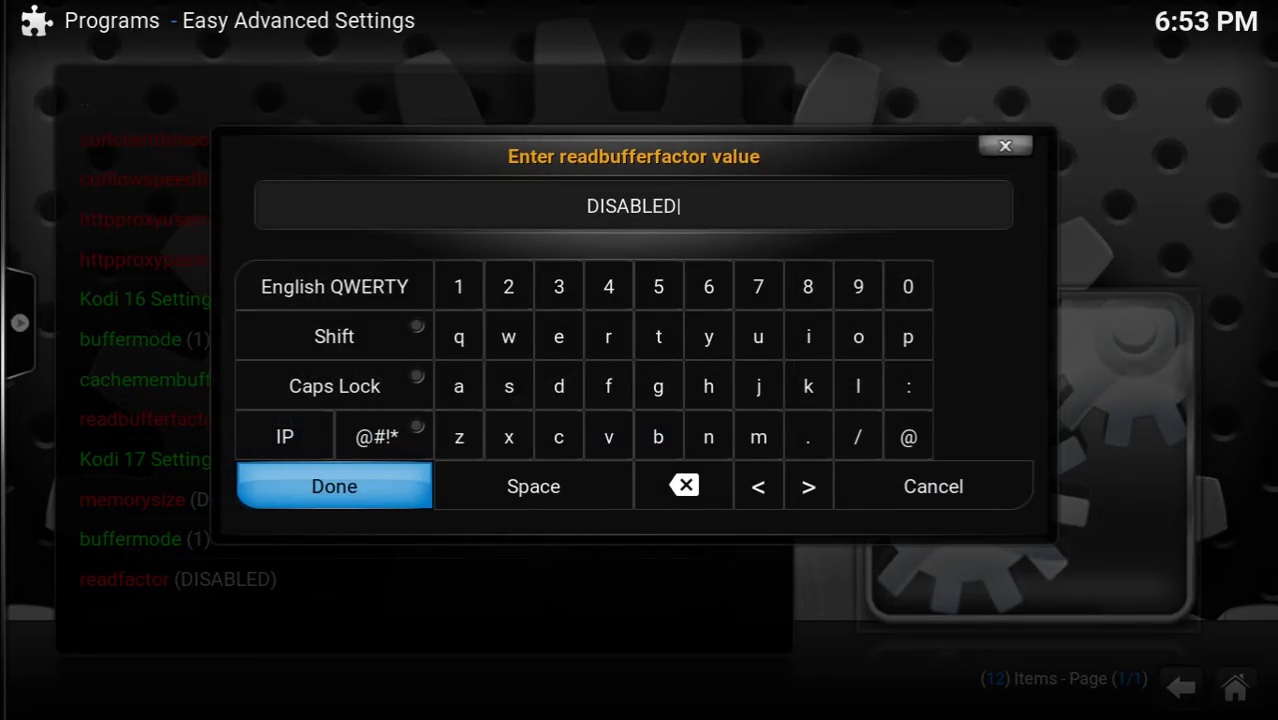
{"action": "key", "text": "BackSpace"}
{"action": "key", "text": "BackSpace"}
{"action": "key", "text": "BackSpace"}
{"action": "key", "text": "BackSpace"}
{"action": "key", "text": "BackSpace"}
{"action": "key", "text": "BackSpace"}
{"action": "key", "text": "BackSpace"}
{"action": "key", "text": "BackSpace"}
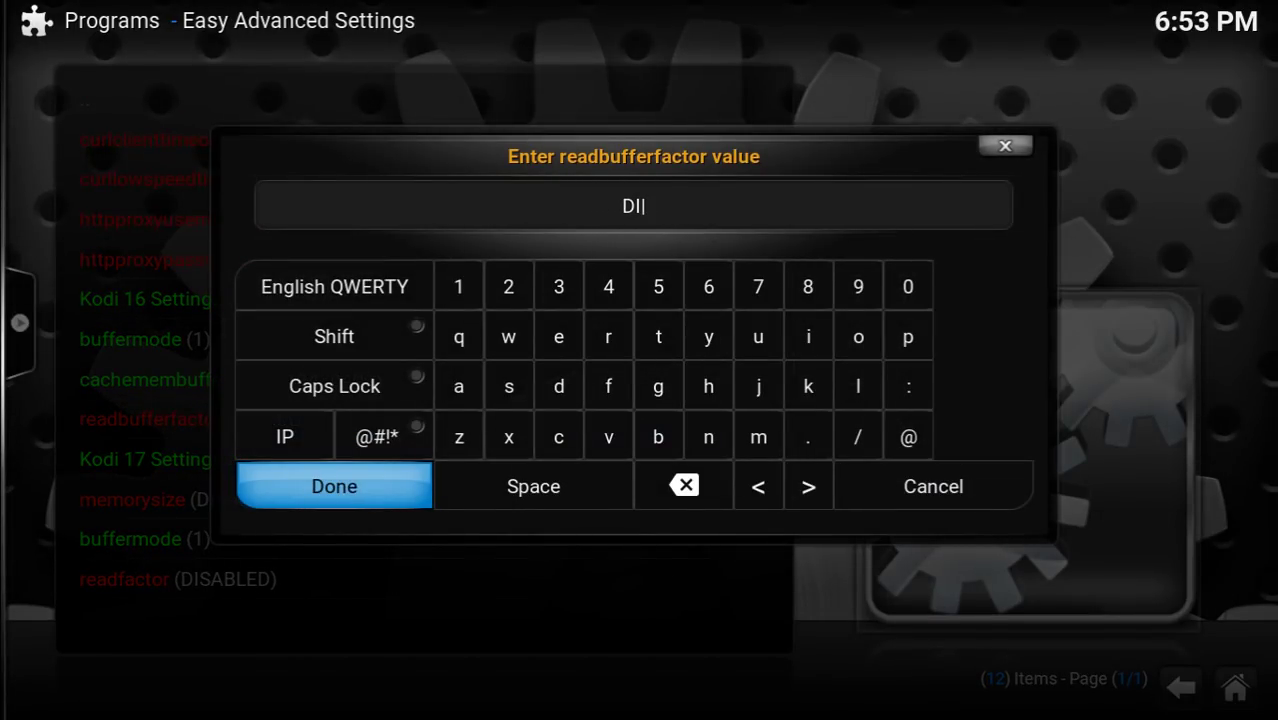
{"action": "type", "text": "4.0"}
{"action": "left_click", "coordinate": [290, 507]}
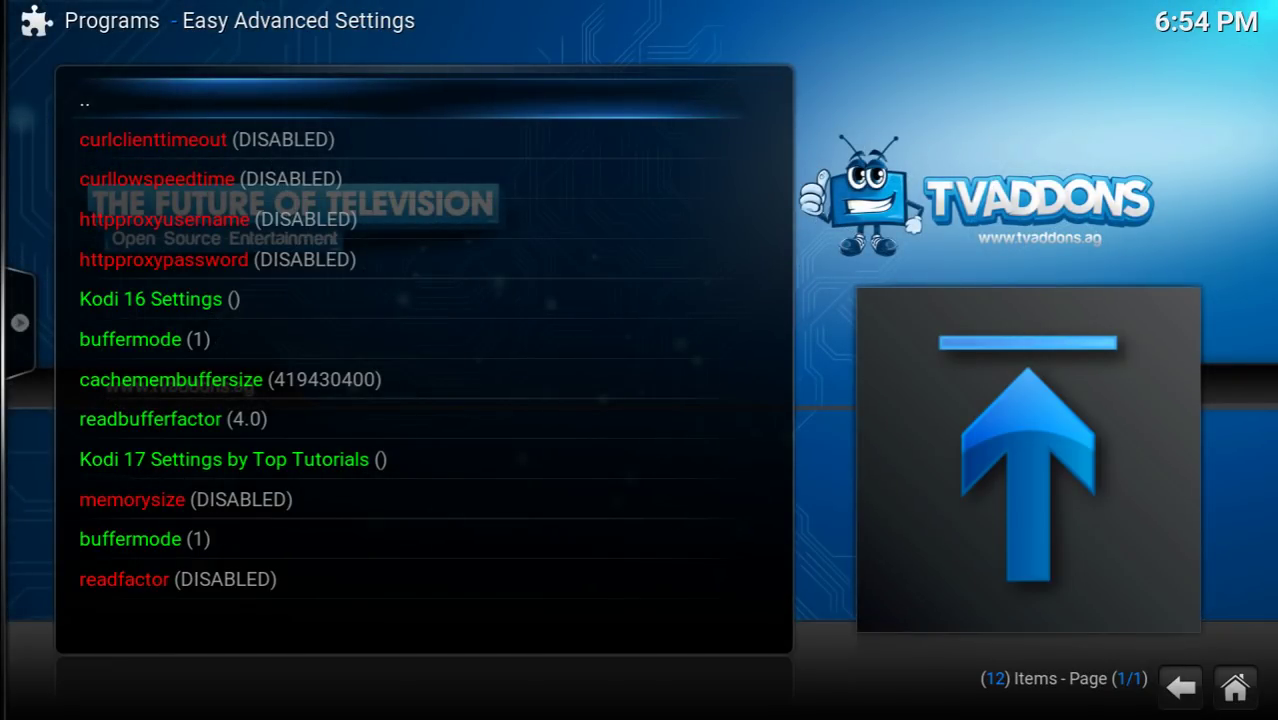
{"action": "key", "text": "Return"}
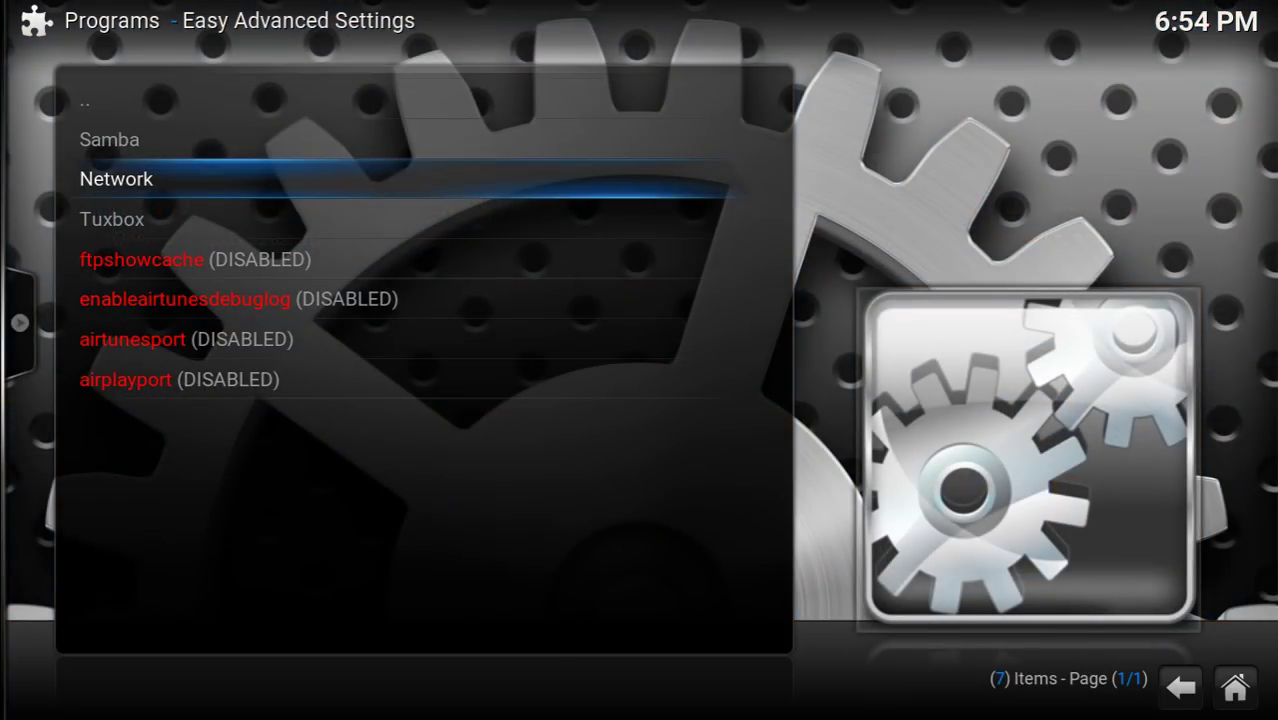
Return to Easy Advanced Settings' main menu and run Write XML File to create advancedsettings.xml.
{"action": "key", "text": "BackSpace"}
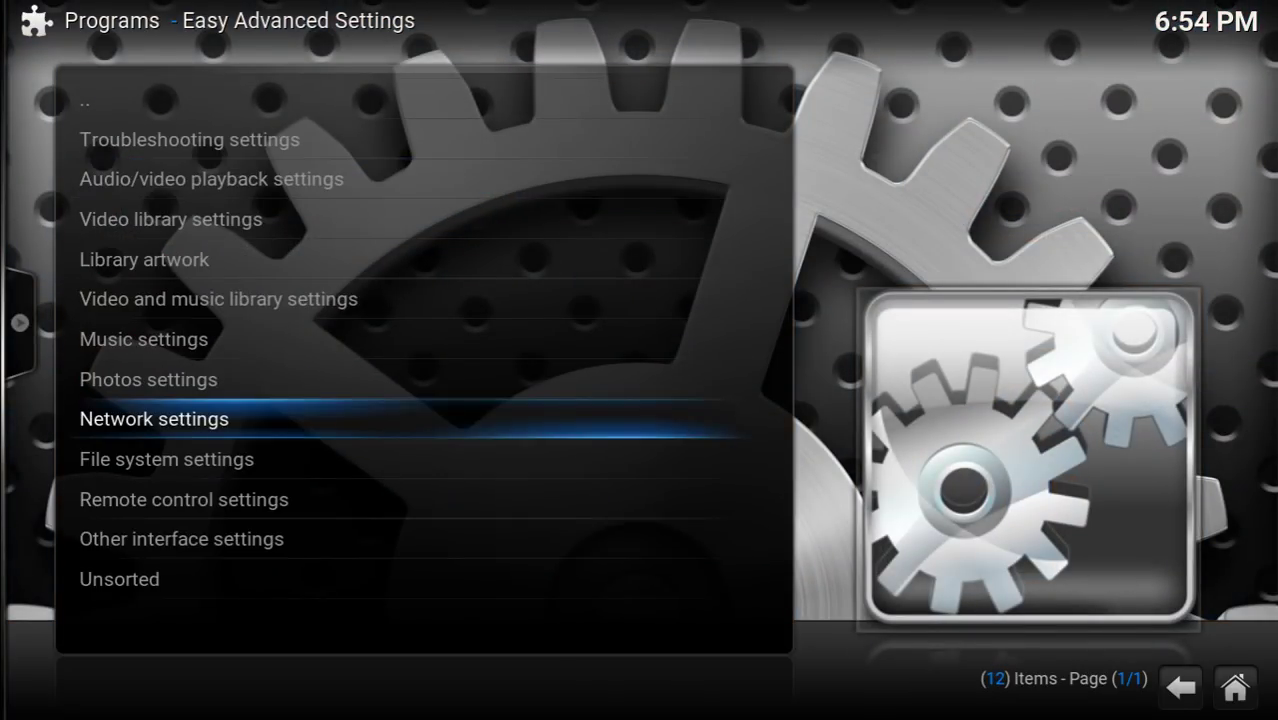
{"action": "key", "text": "BackSpace"}
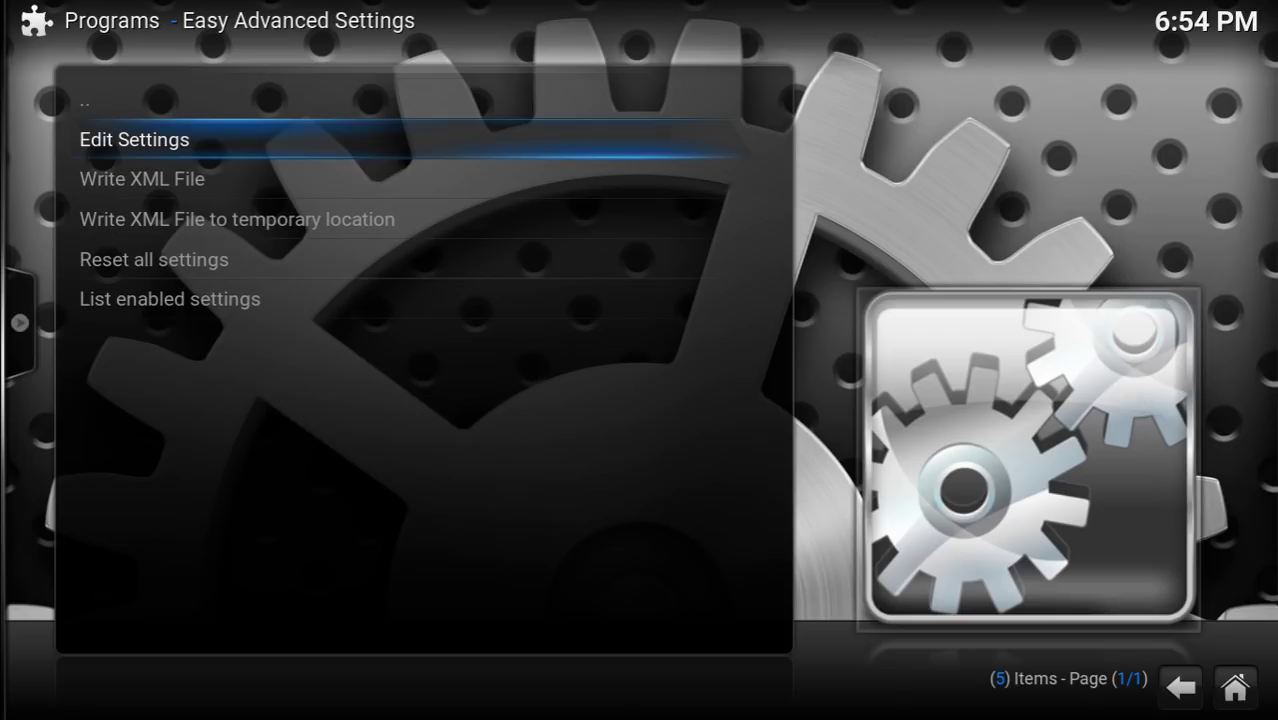
{"action": "key", "text": "Down"}
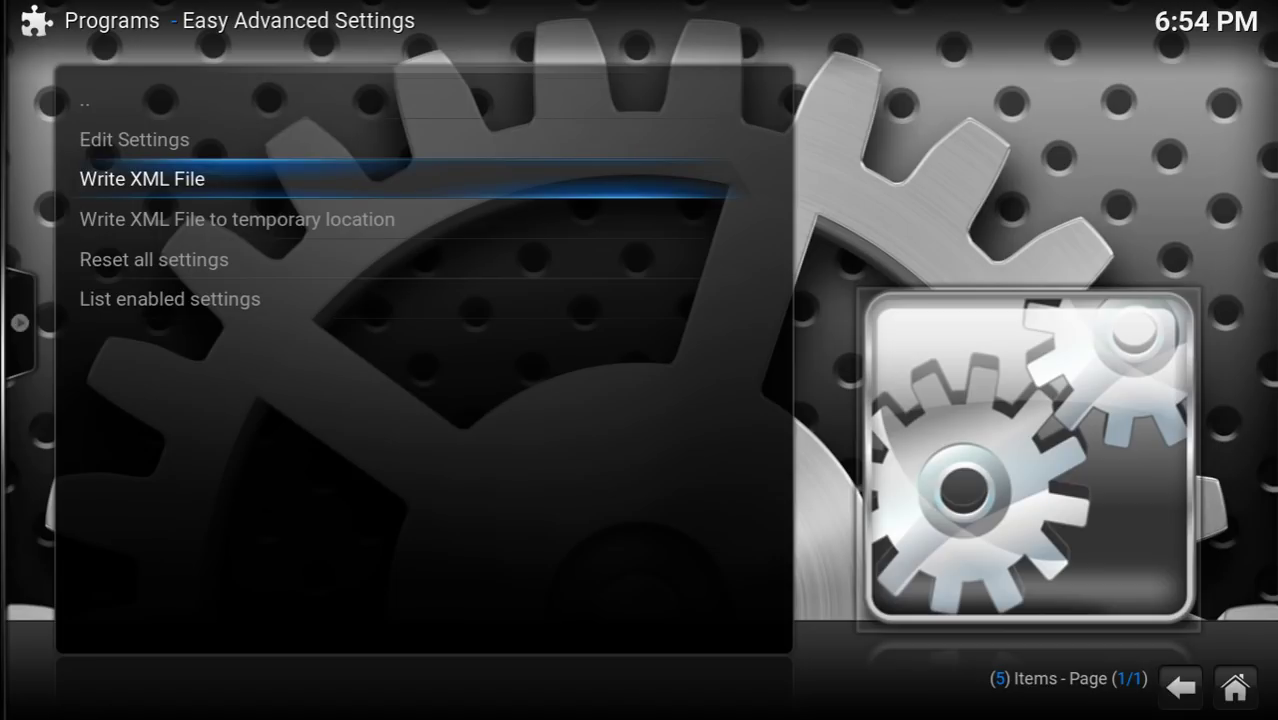
{"action": "key", "text": "Return"}
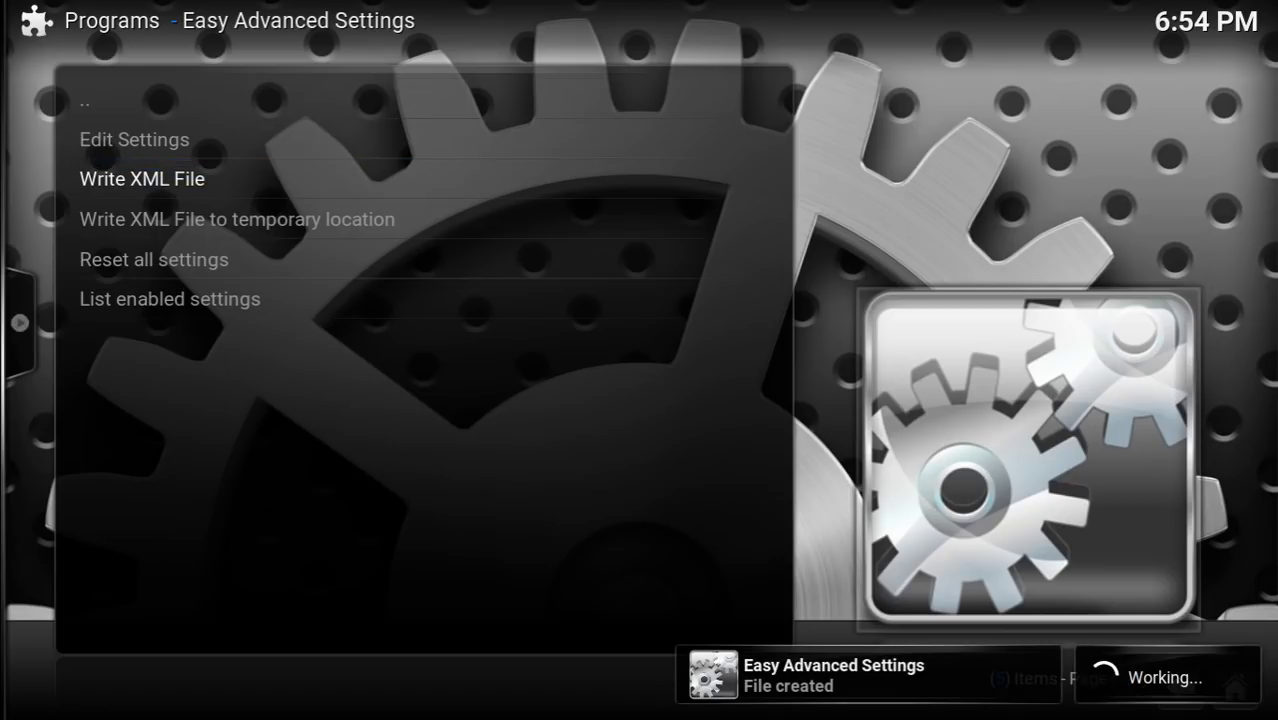